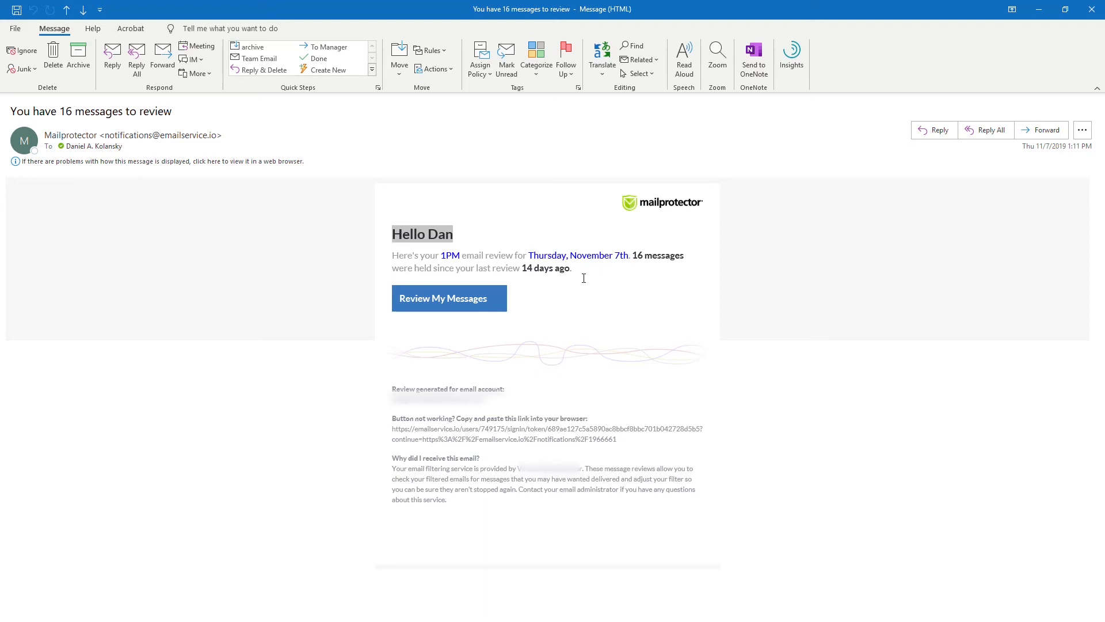
# Follow the email's Review My Messages link to list the 18 held Junk messages in the browser.
pyautogui.moveTo(571, 268); pyautogui.dragTo(635, 256)
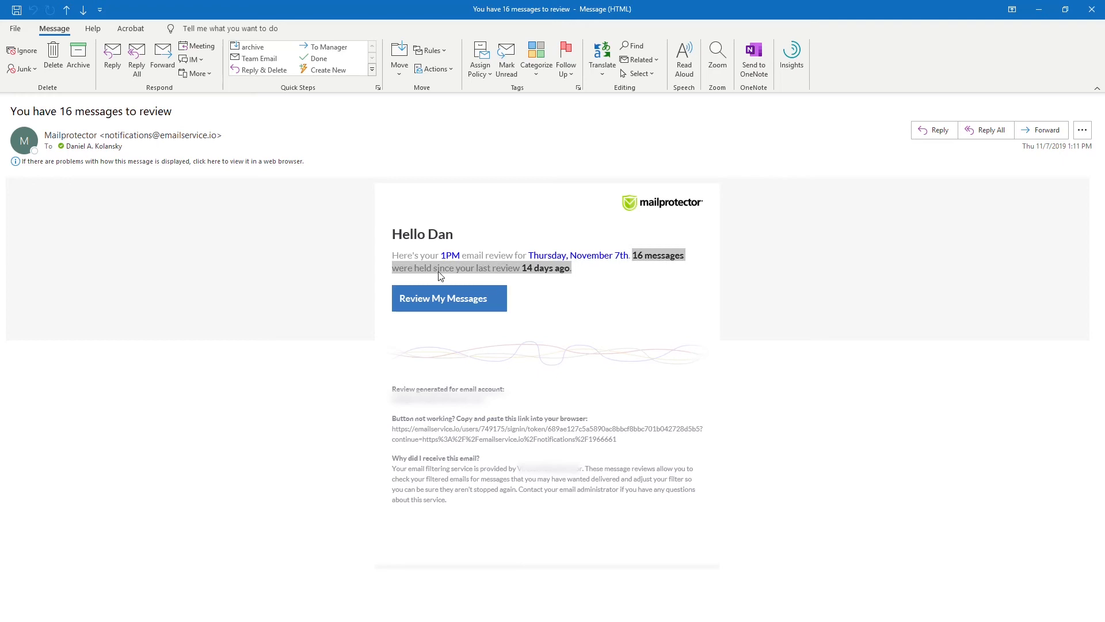
pyautogui.click(451, 306)
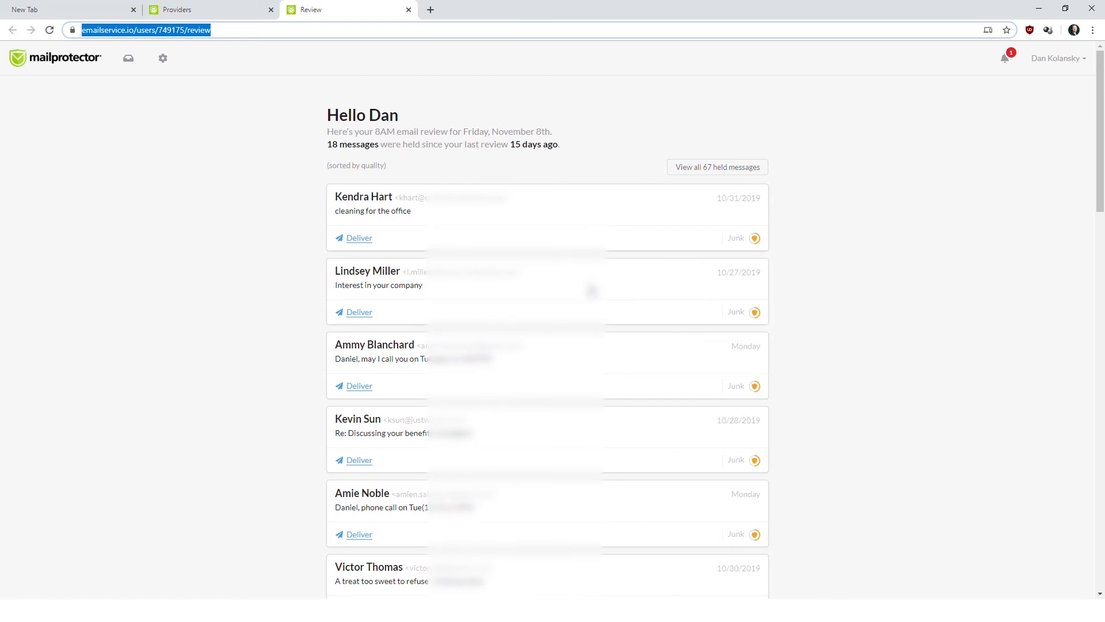
pyautogui.scroll(-2, 432, 377)
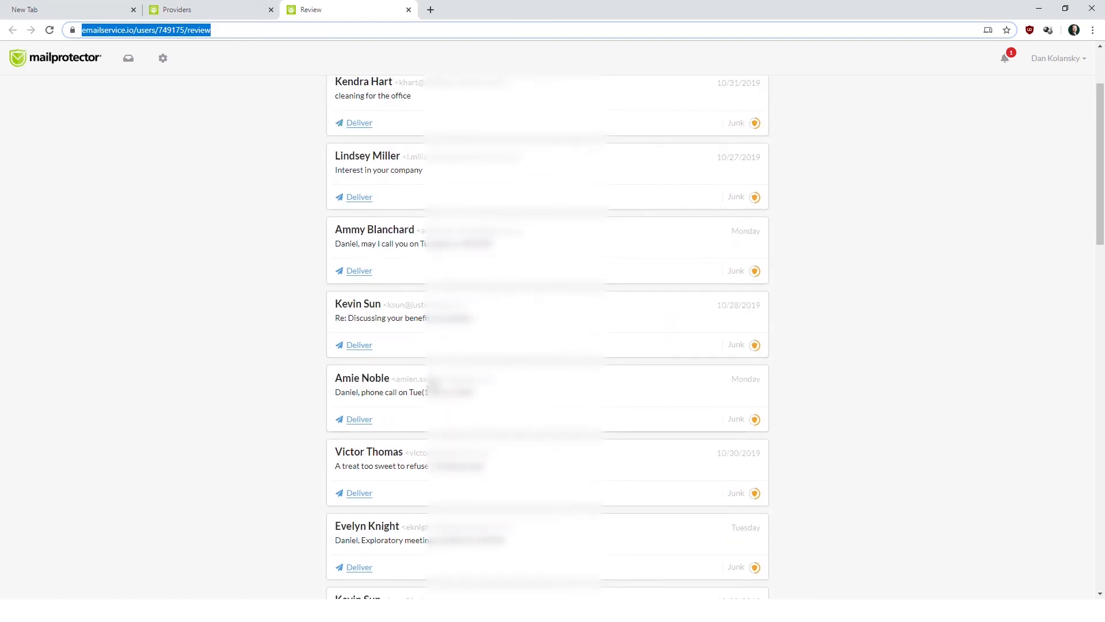
pyautogui.scroll(-14, 431, 384)
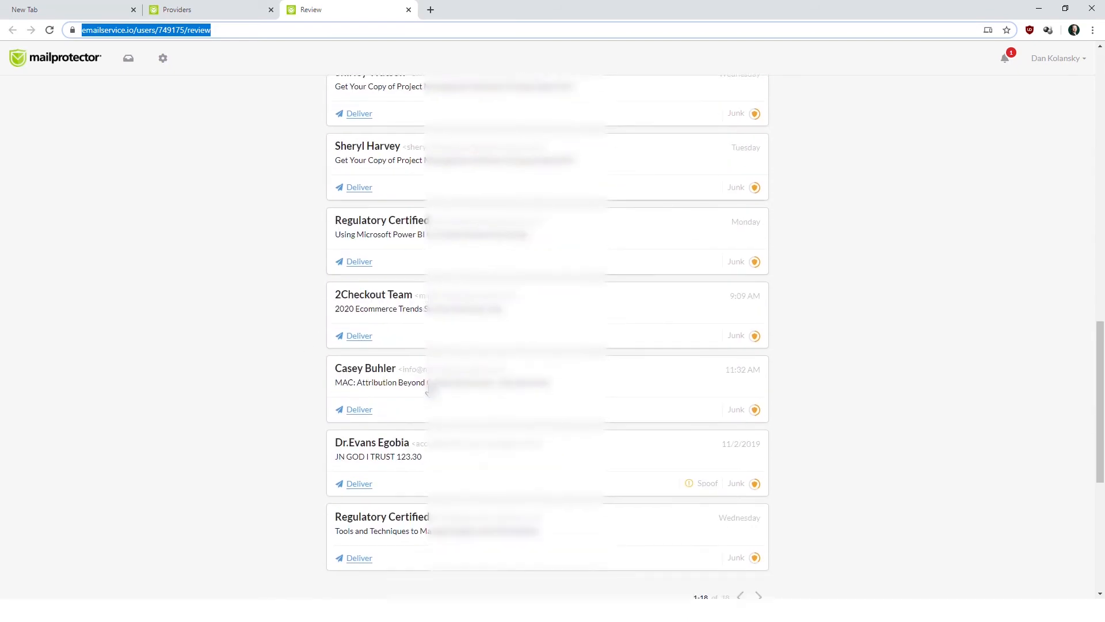
pyautogui.scroll(-4, 430, 391)
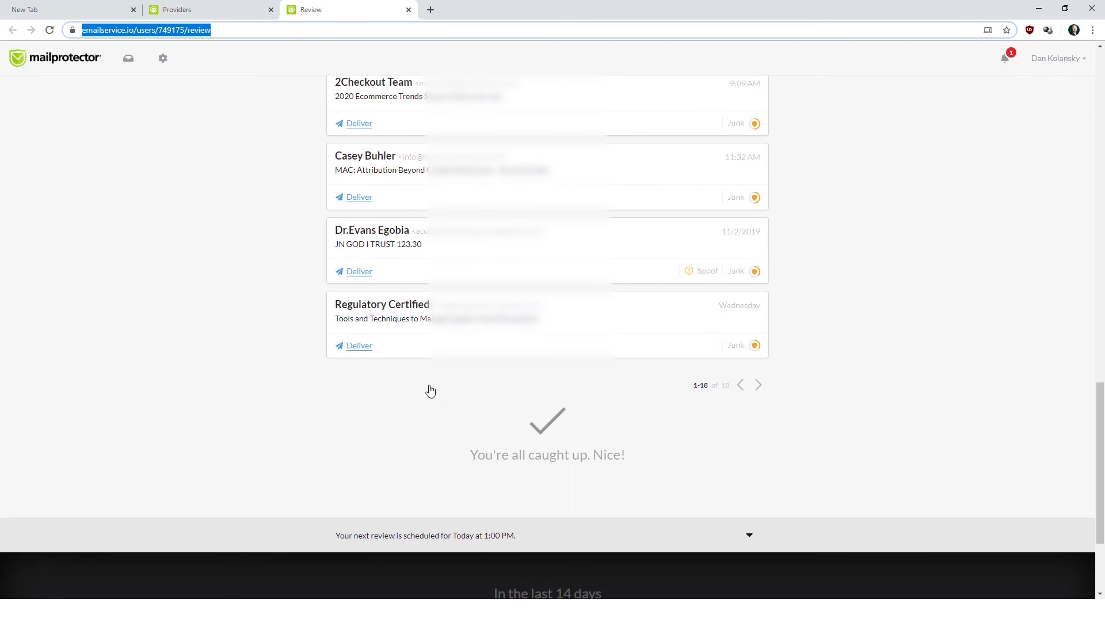
pyautogui.scroll(20, 431, 391)
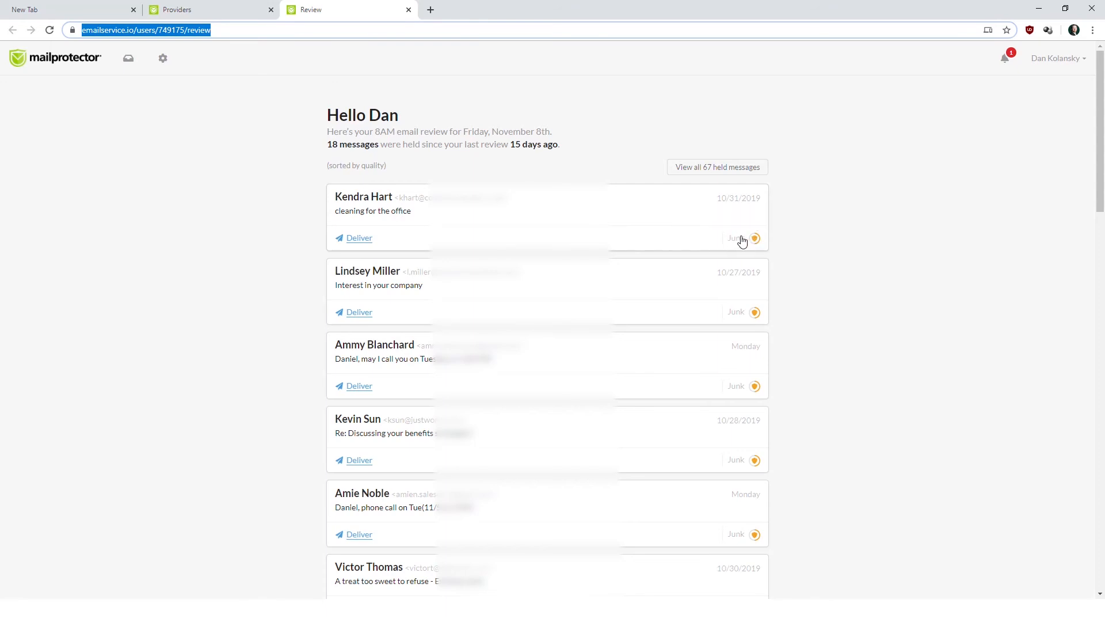
# Preview the 'cleaning for the office' message and check its sender's Block/Allow/Filter normally options.
pyautogui.click(739, 240)
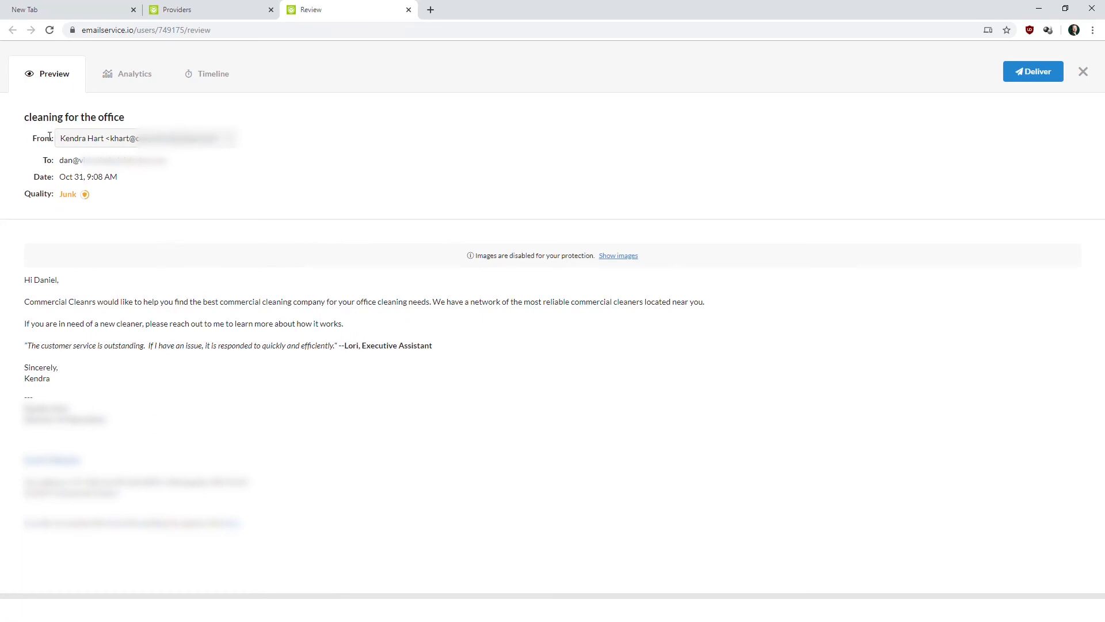
pyautogui.click(111, 141)
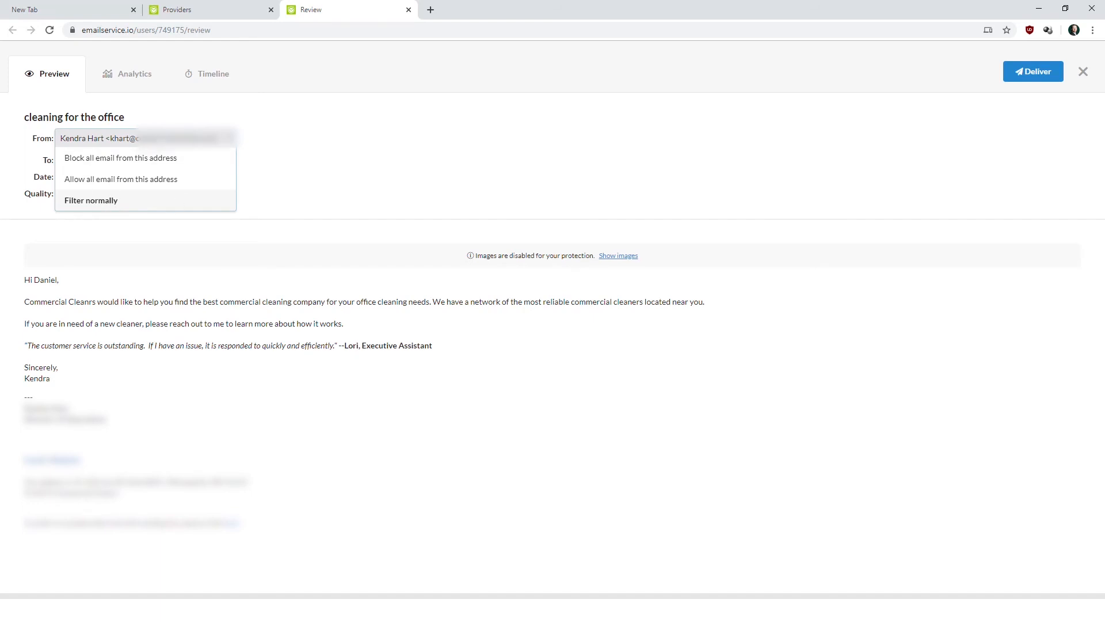
pyautogui.click(89, 140)
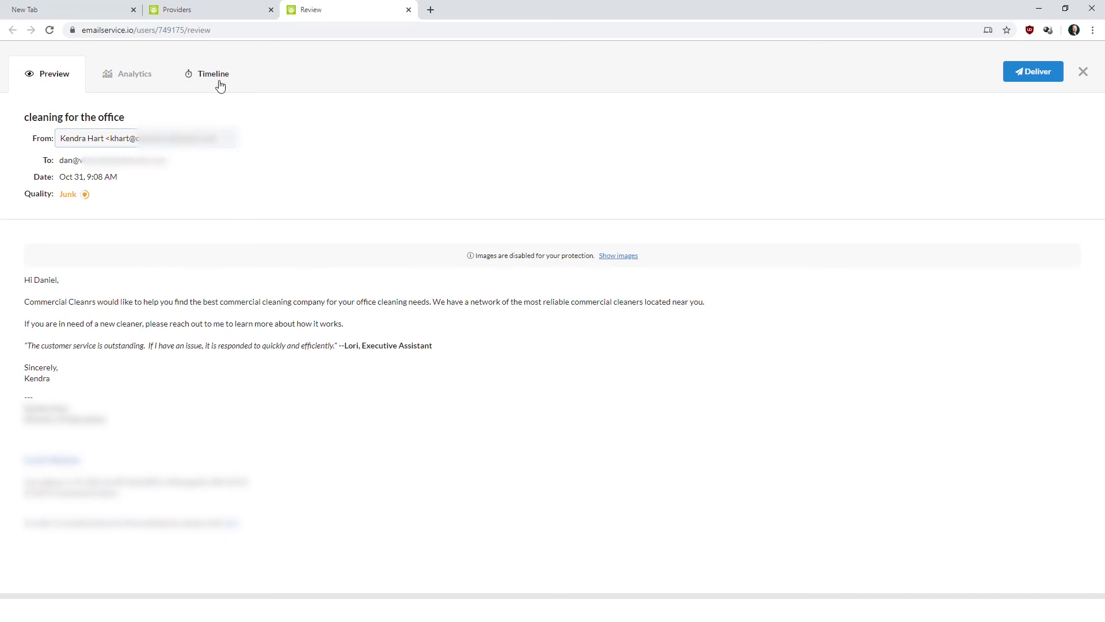
# Inspect the message's Analytics spam score and delivery Timeline, then close it back to the review list.
pyautogui.click(119, 78)
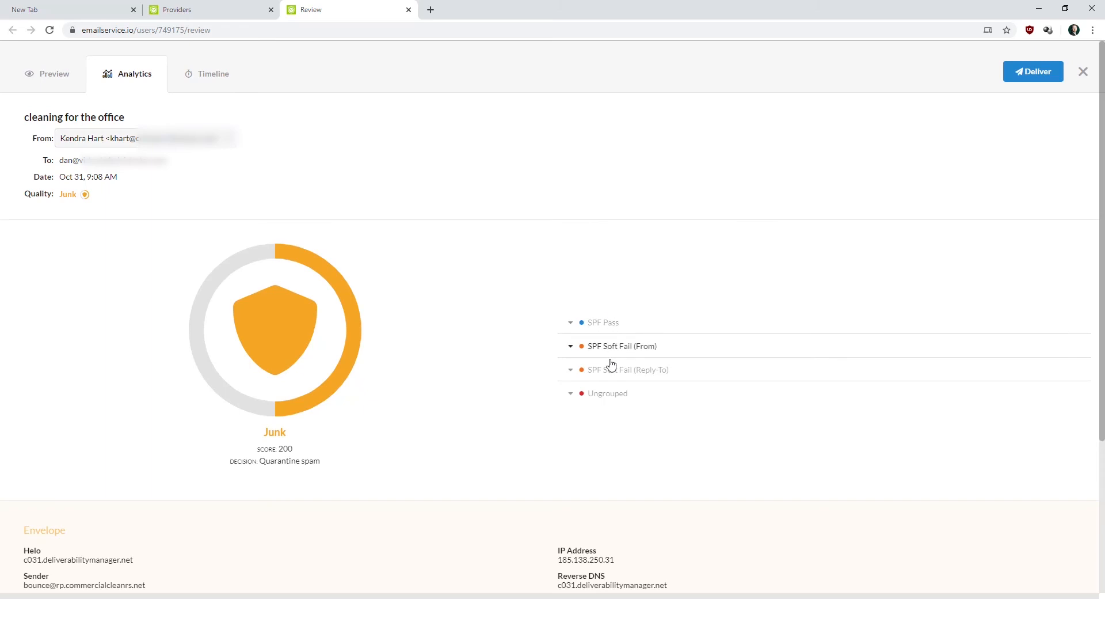
pyautogui.scroll(-3, 533, 426)
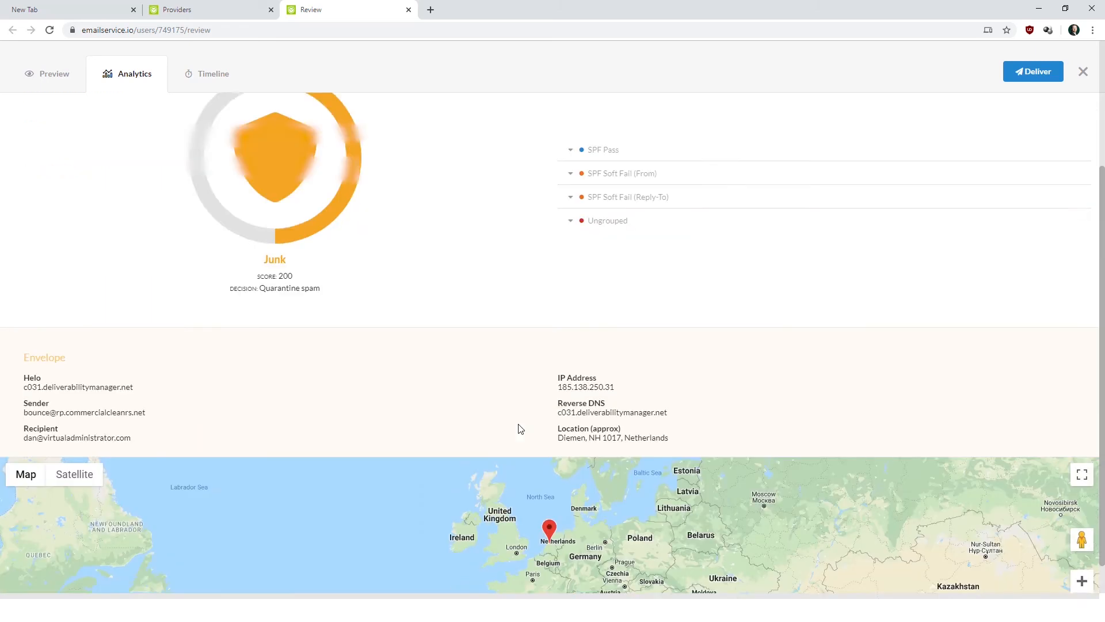
pyautogui.scroll(3, 518, 429)
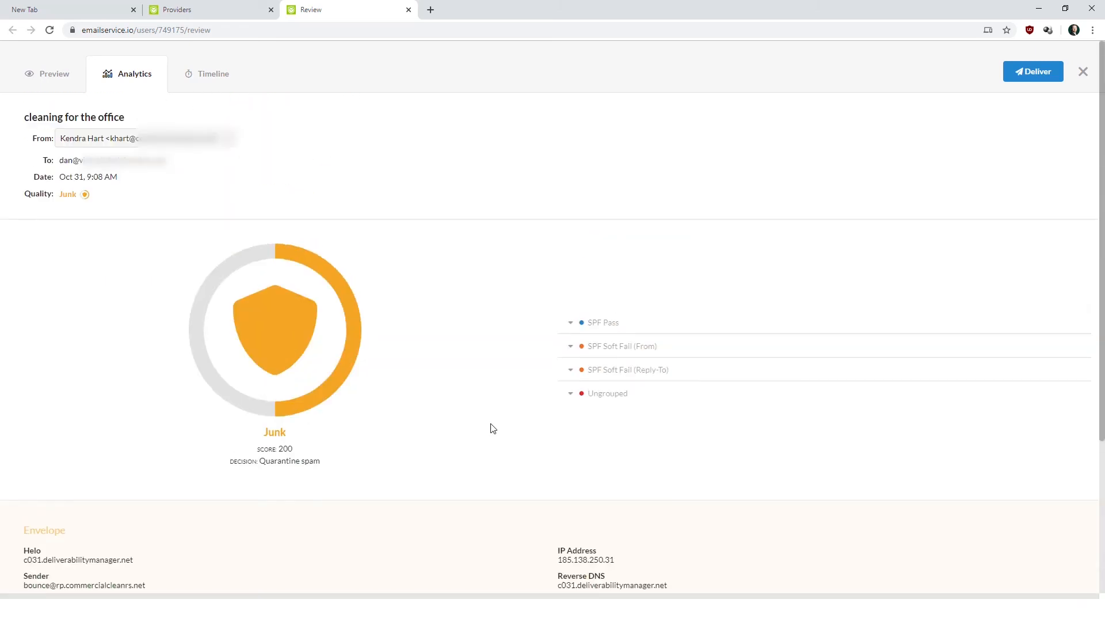
pyautogui.click(209, 74)
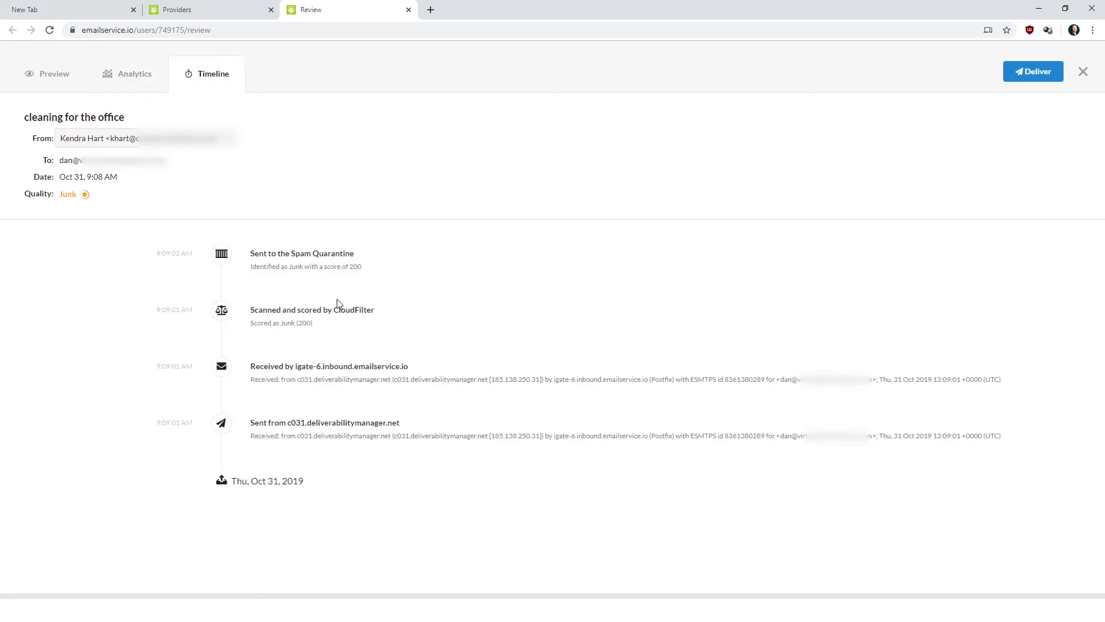
pyautogui.click(52, 77)
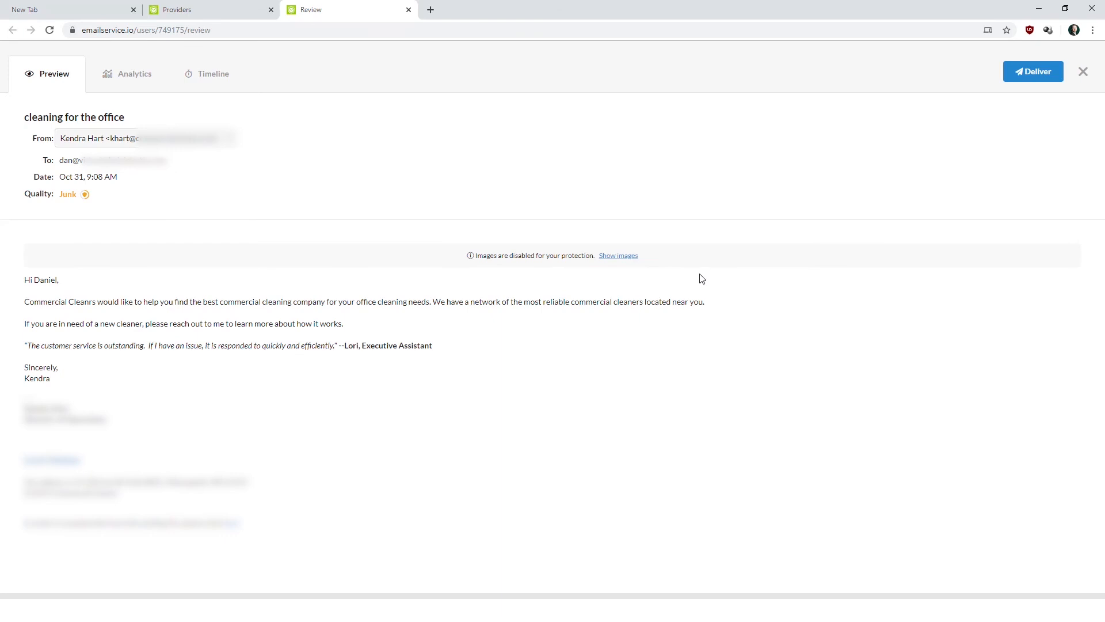
pyautogui.click(1082, 72)
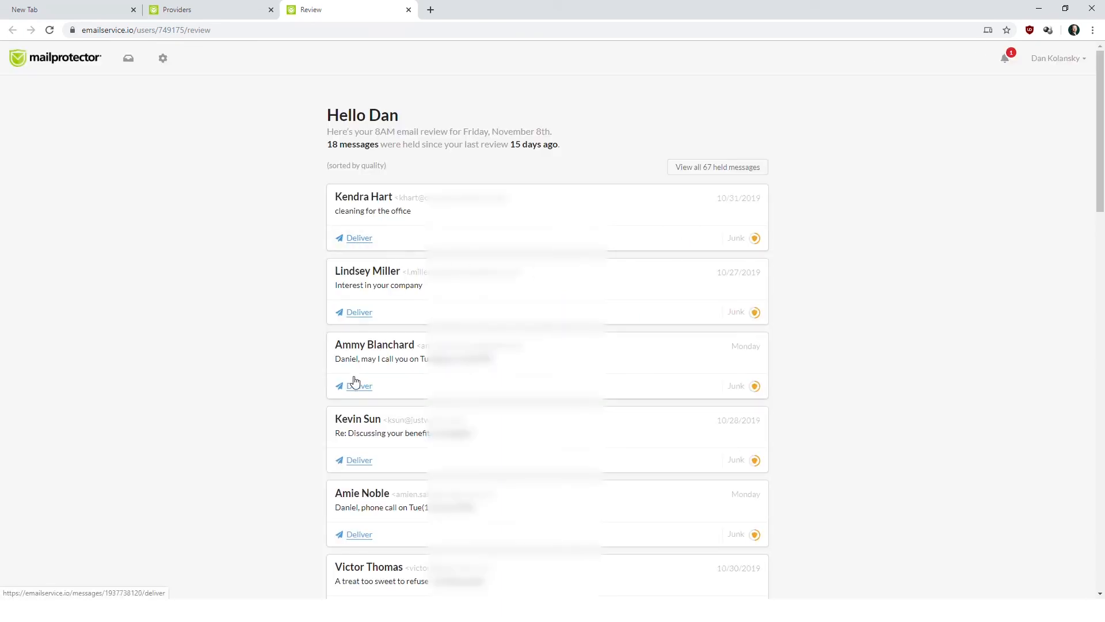
pyautogui.scroll(-4, 285, 461)
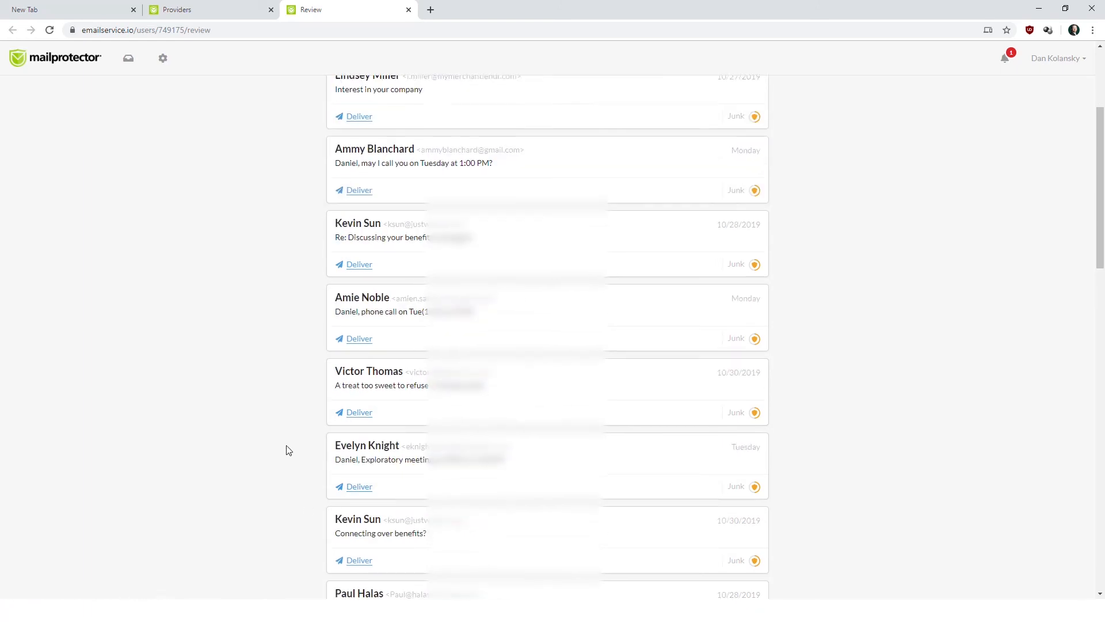
pyautogui.scroll(-2, 281, 436)
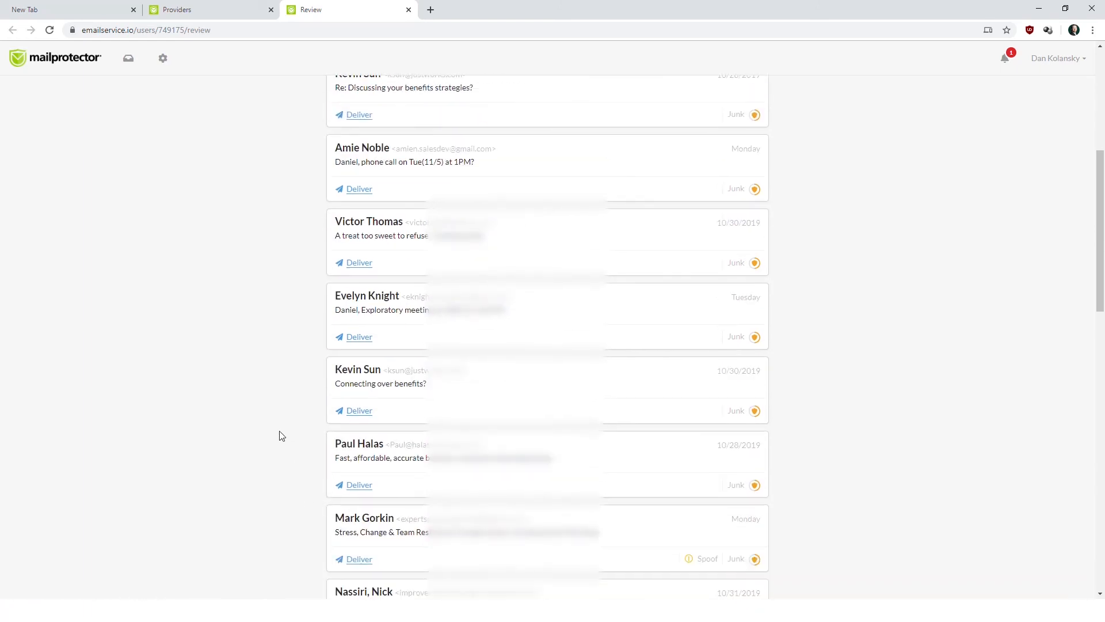
pyautogui.scroll(6, 281, 434)
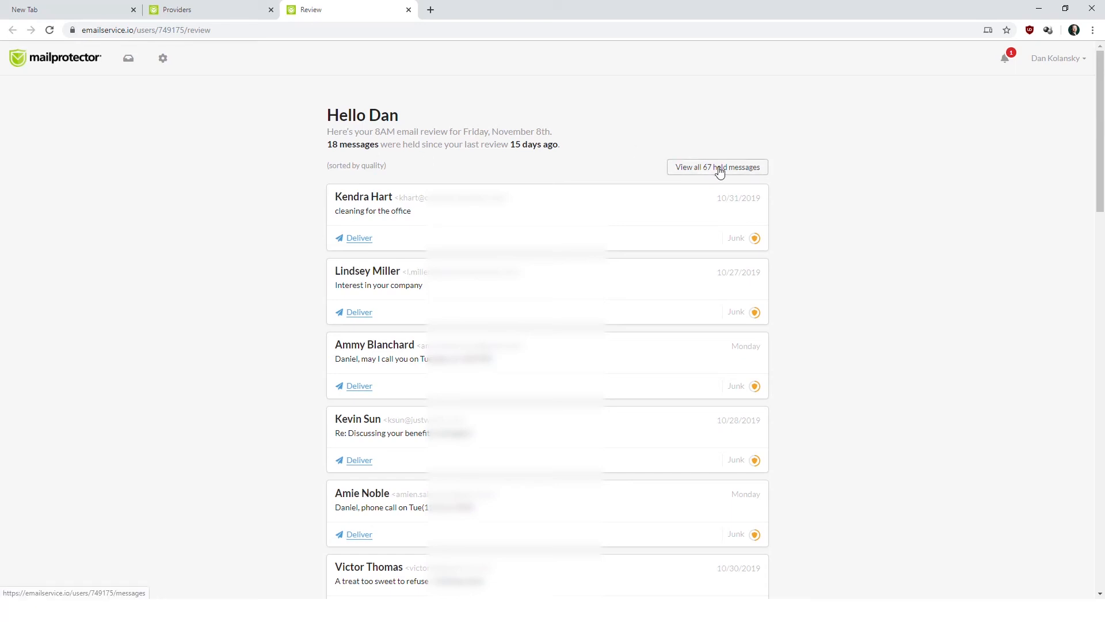
# Show all 67 held messages and preview the Pills-from-Canada message rated Obvious junk.
pyautogui.click(759, 169)
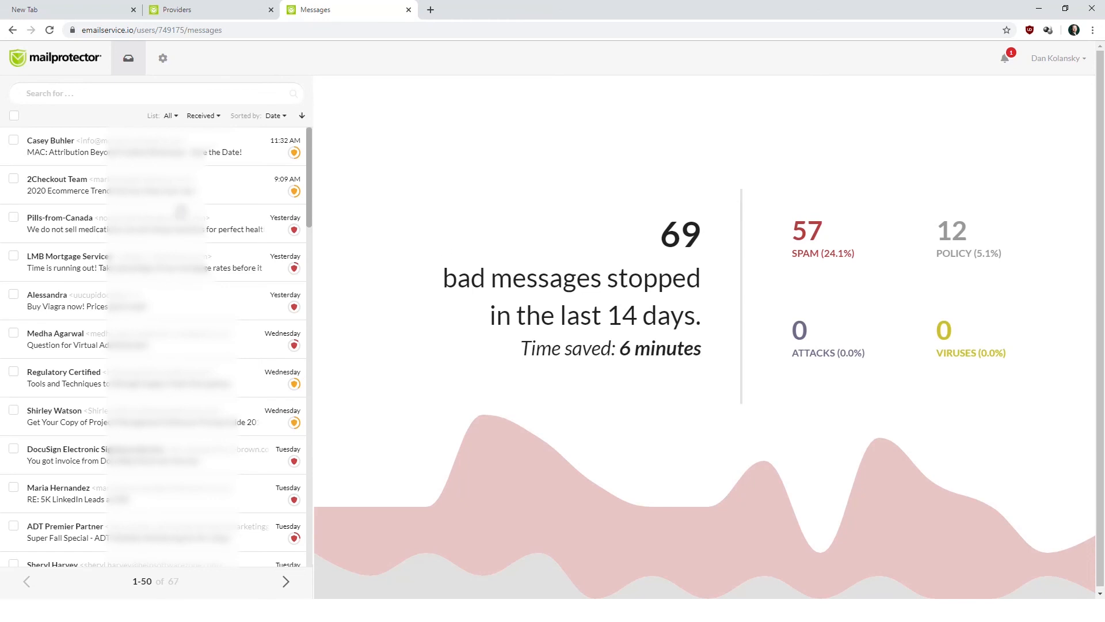
pyautogui.scroll(-2, 179, 224)
pyautogui.scroll(-10, 177, 245)
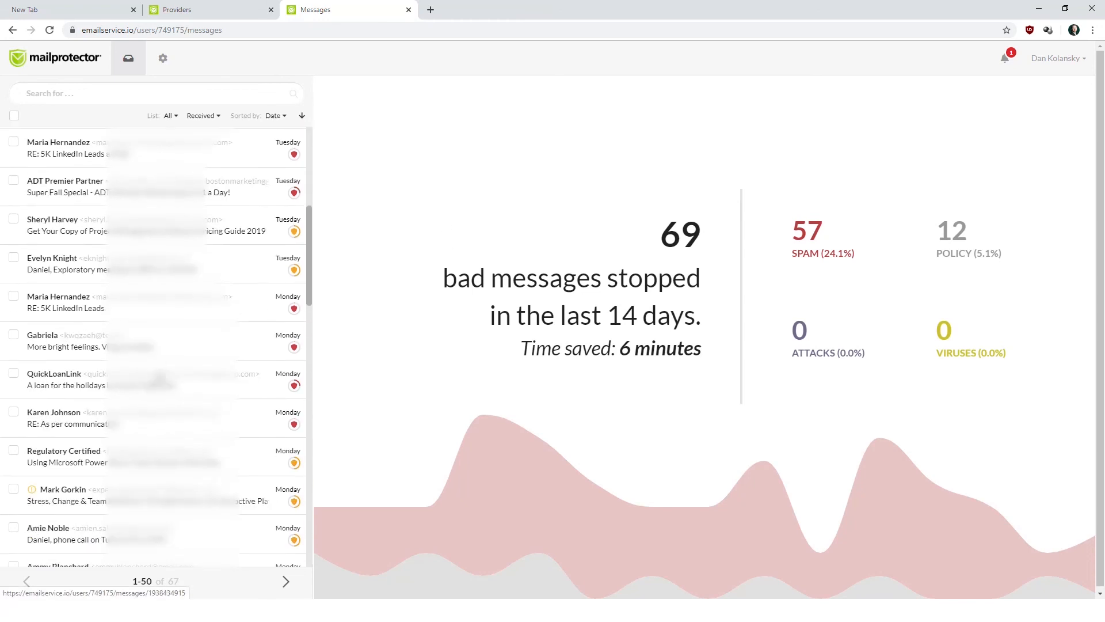
pyautogui.scroll(12, 161, 351)
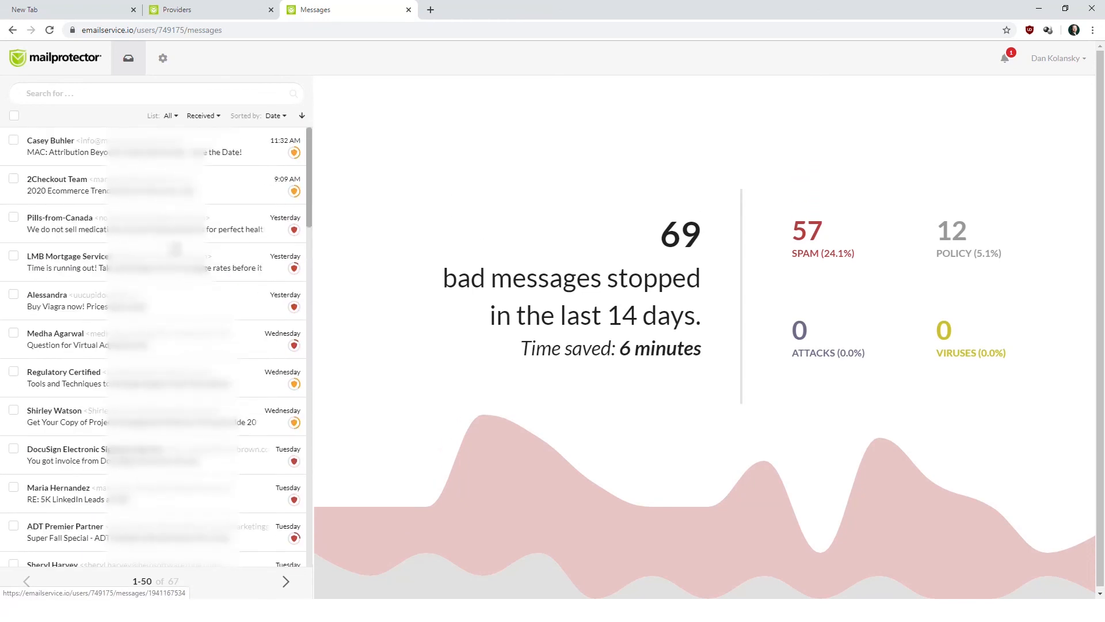
pyautogui.click(219, 224)
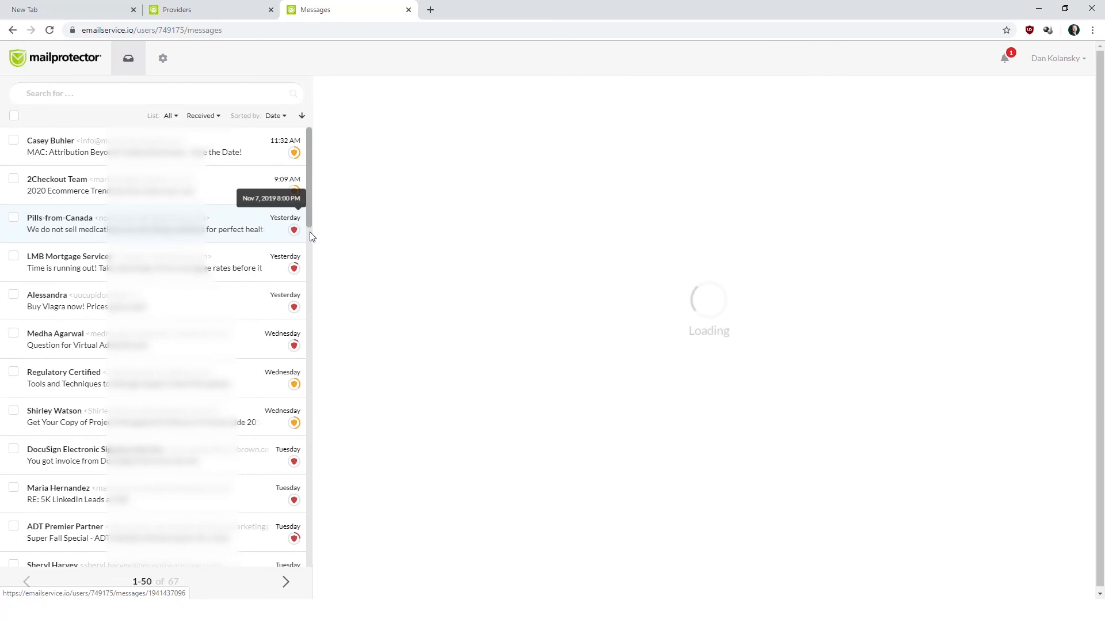
pyautogui.moveTo(292, 240)
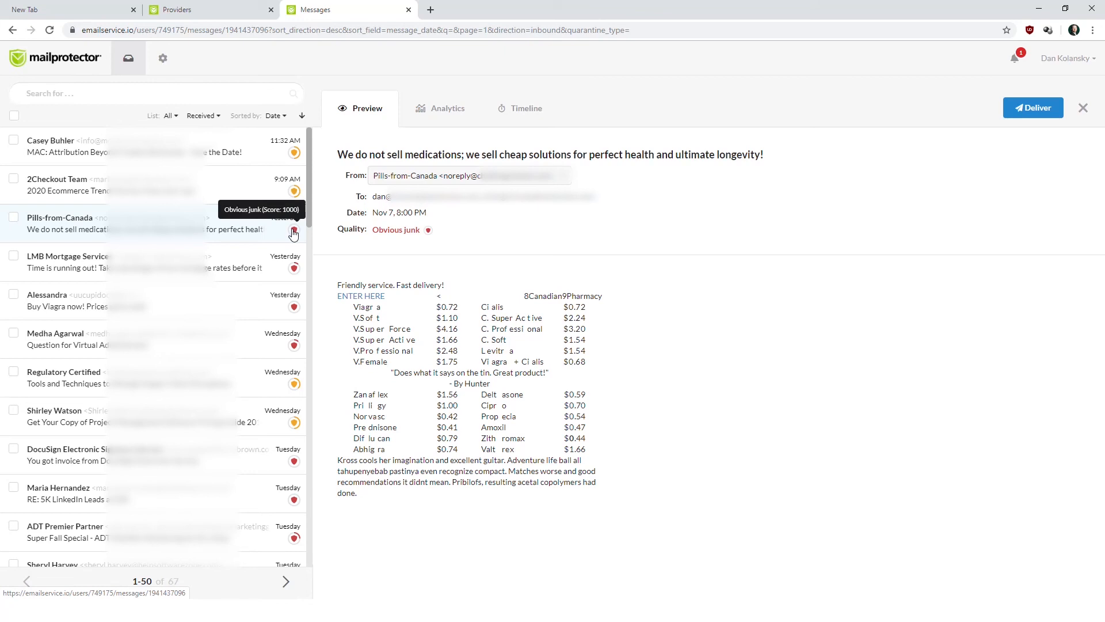
pyautogui.moveTo(296, 193)
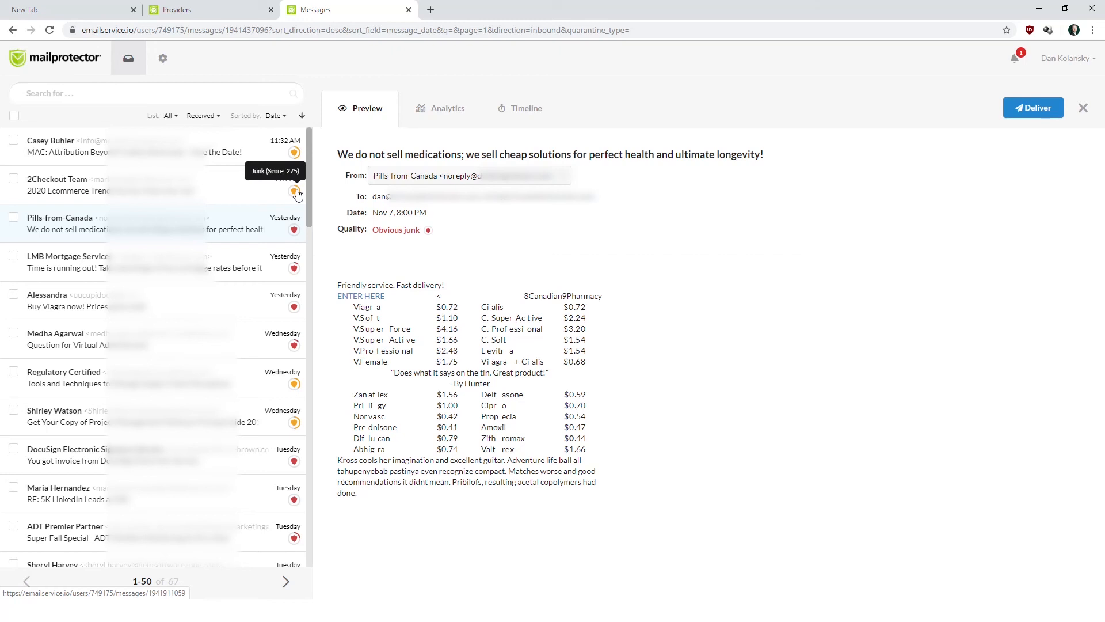
pyautogui.moveTo(296, 156)
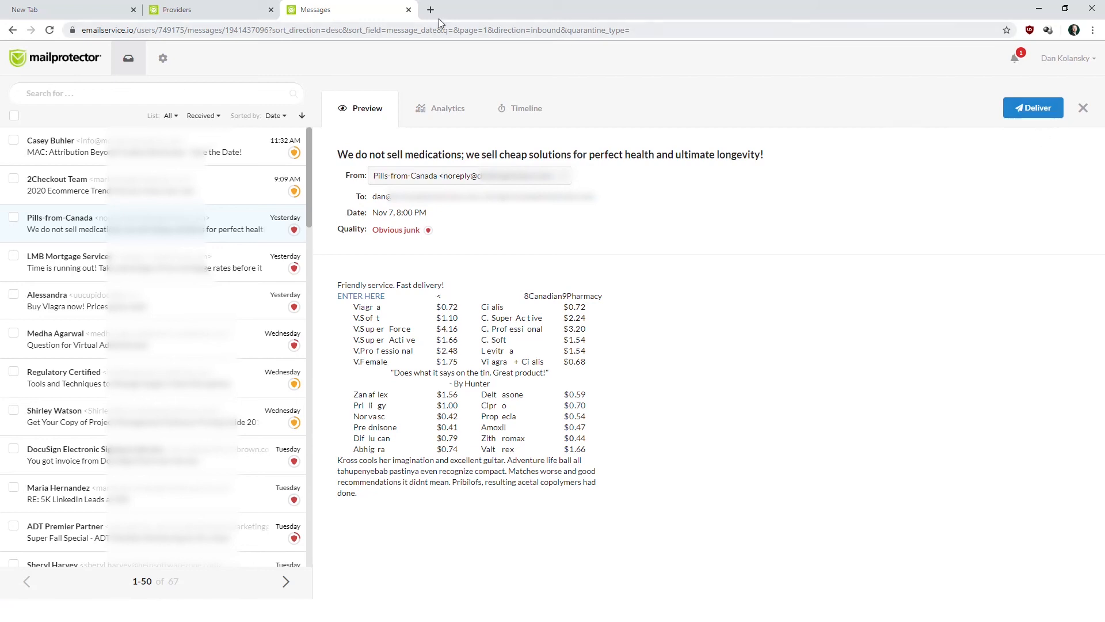
# Load the emailservice.io site from the browser address bar.
pyautogui.click(411, 34)
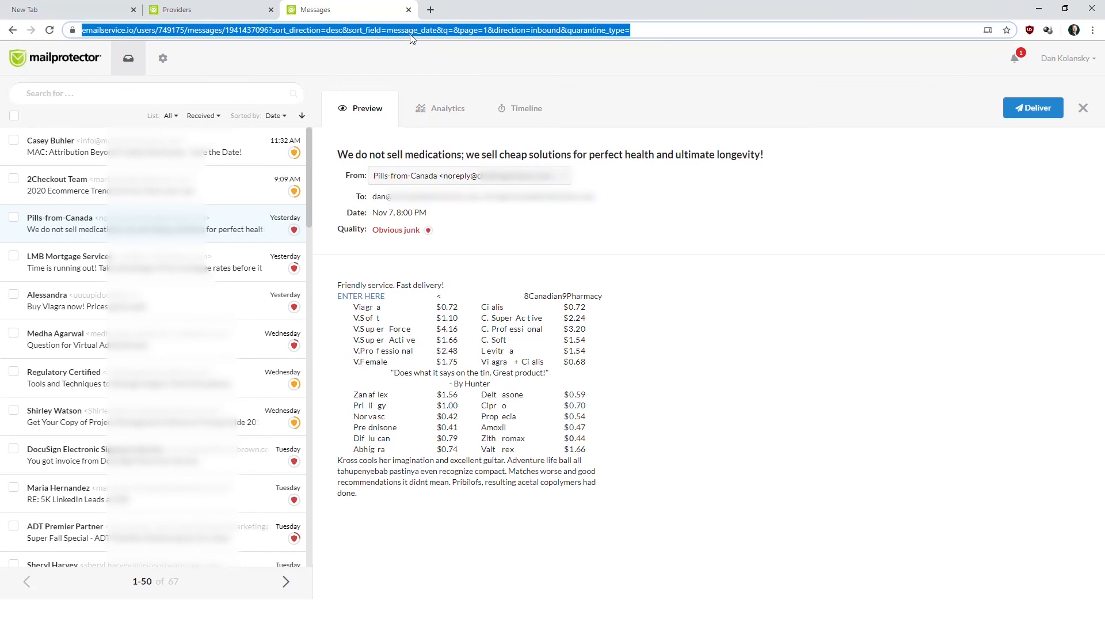
pyautogui.write('emailservice.')
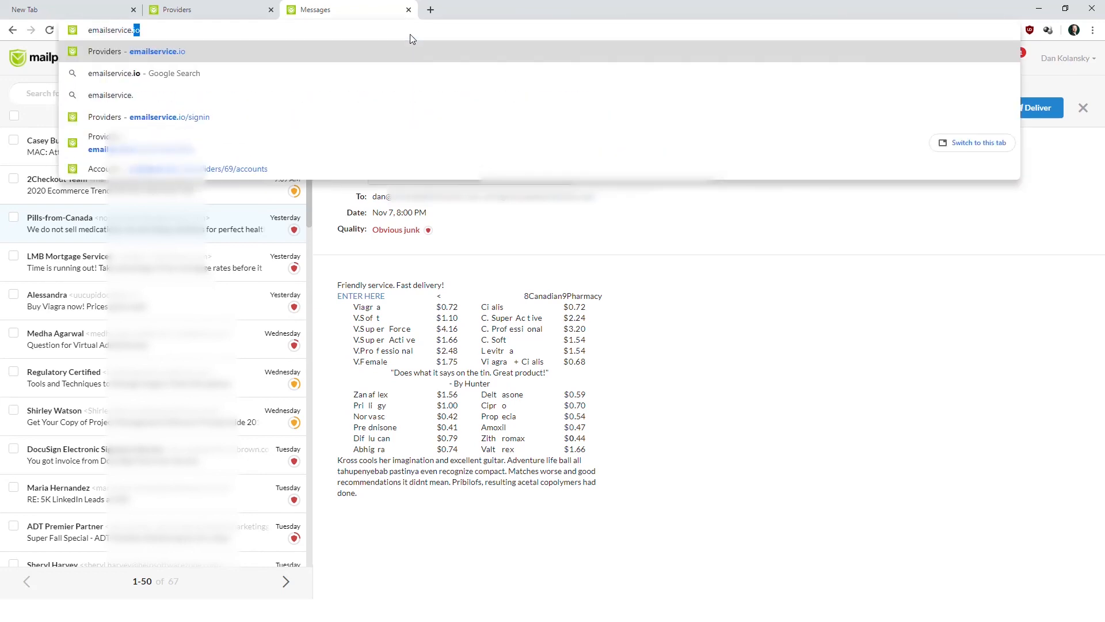
pyautogui.write('io')
pyautogui.press('Return')
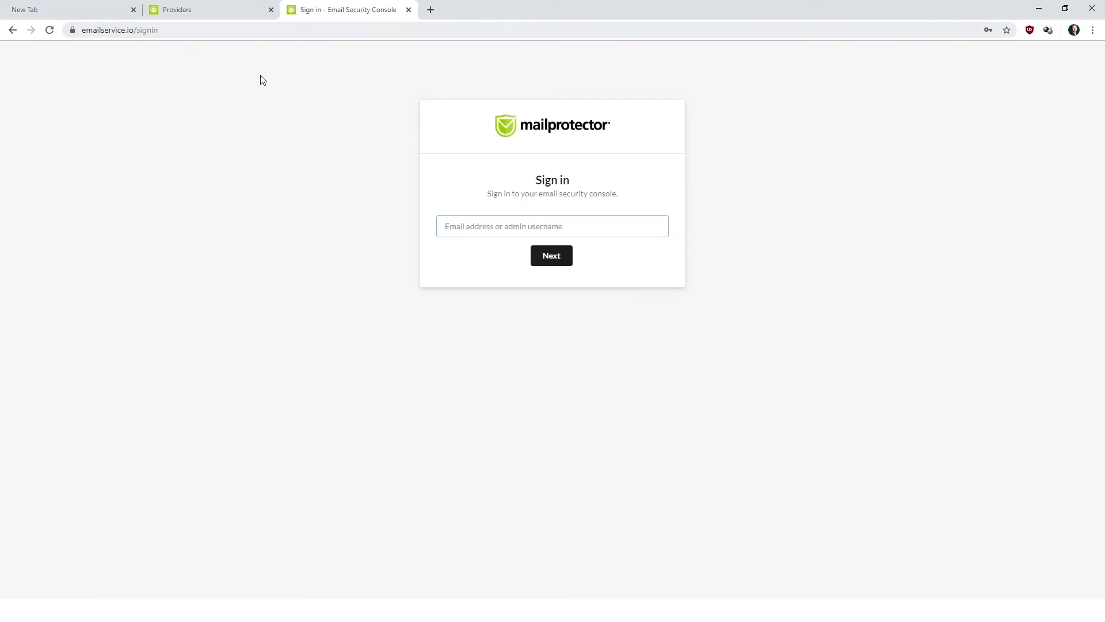
# Enter the account e-mail address and request a password-free sign-in link by e-mail.
pyautogui.click(485, 231)
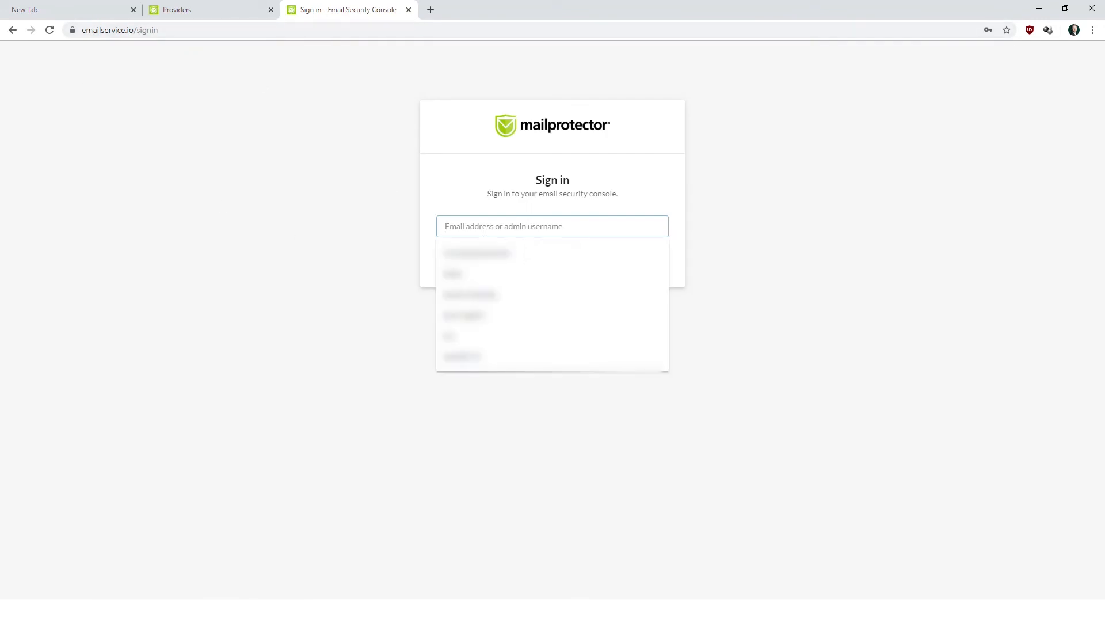
pyautogui.write('dan@')
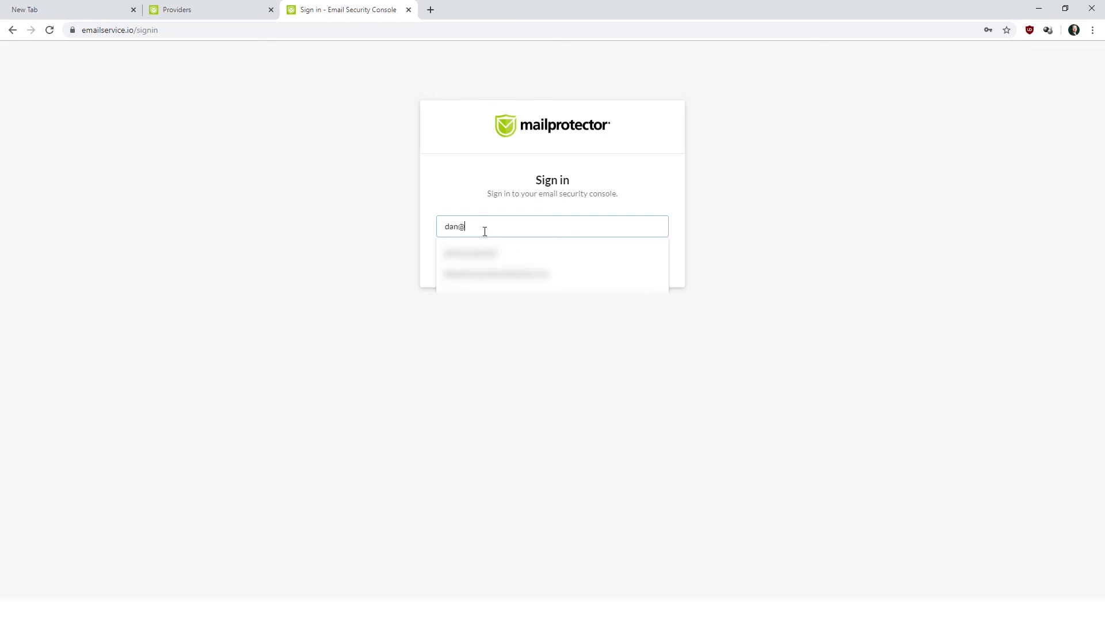
pyautogui.write('v•••••••')
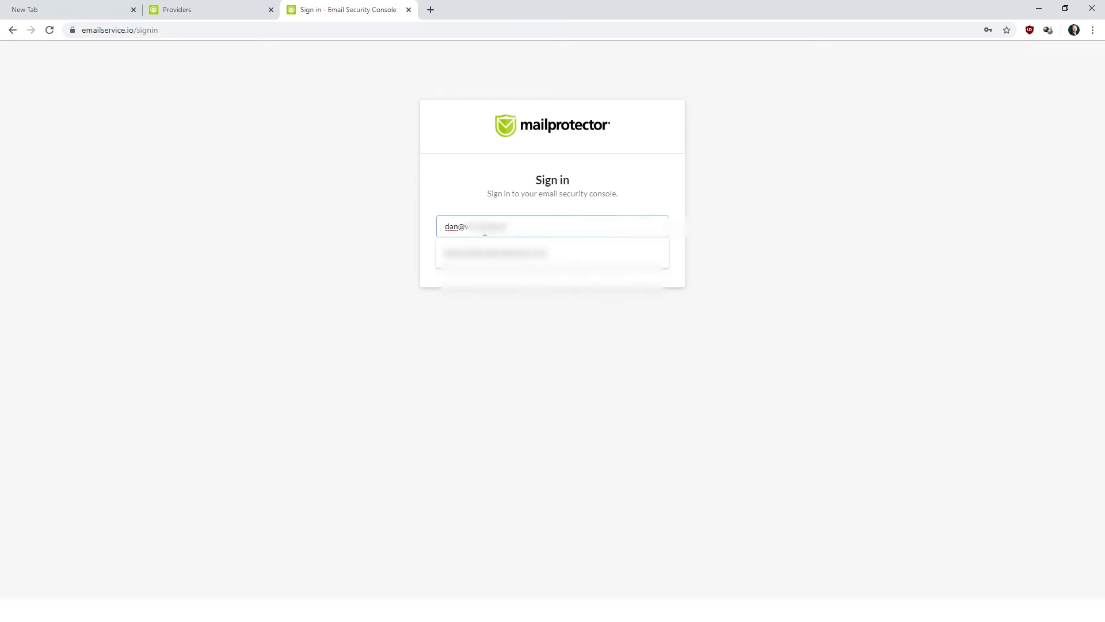
pyautogui.write('•••')
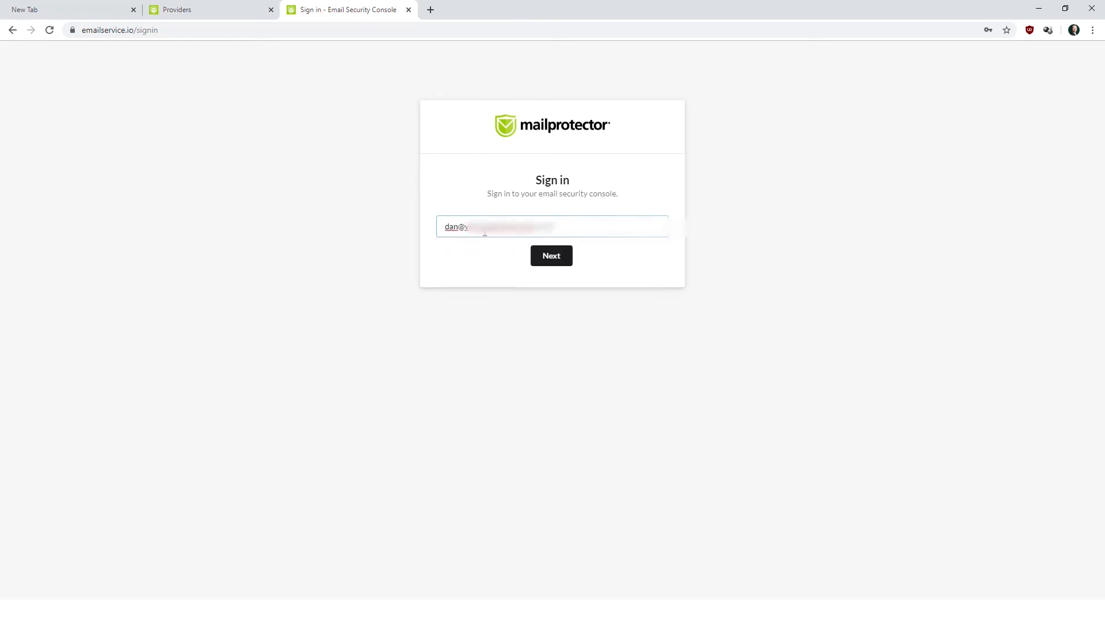
pyautogui.click(557, 255)
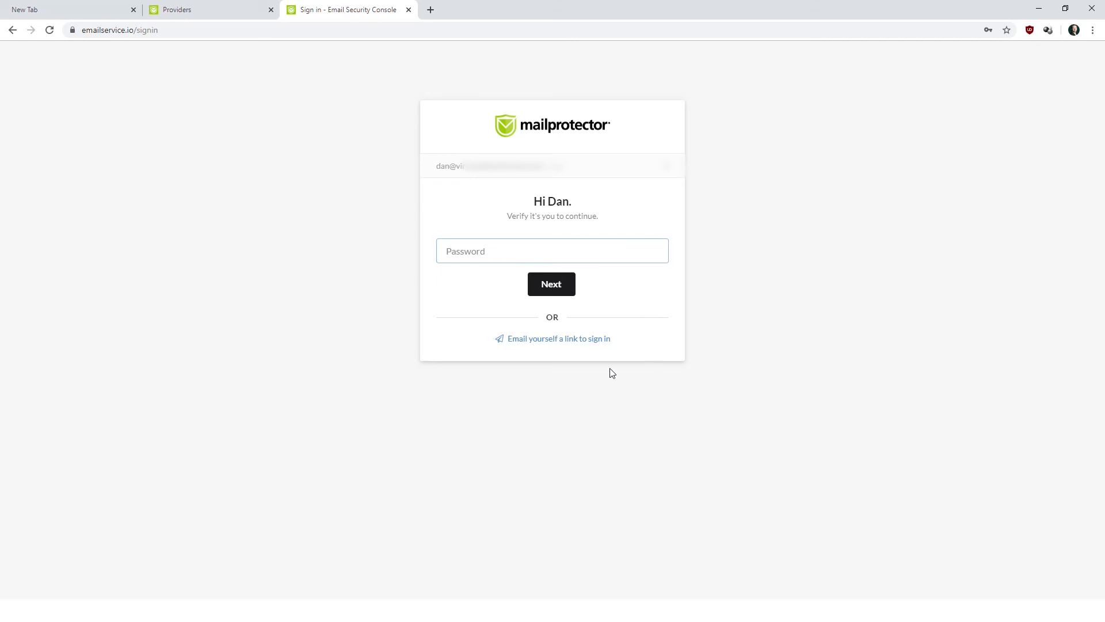
pyautogui.click(574, 340)
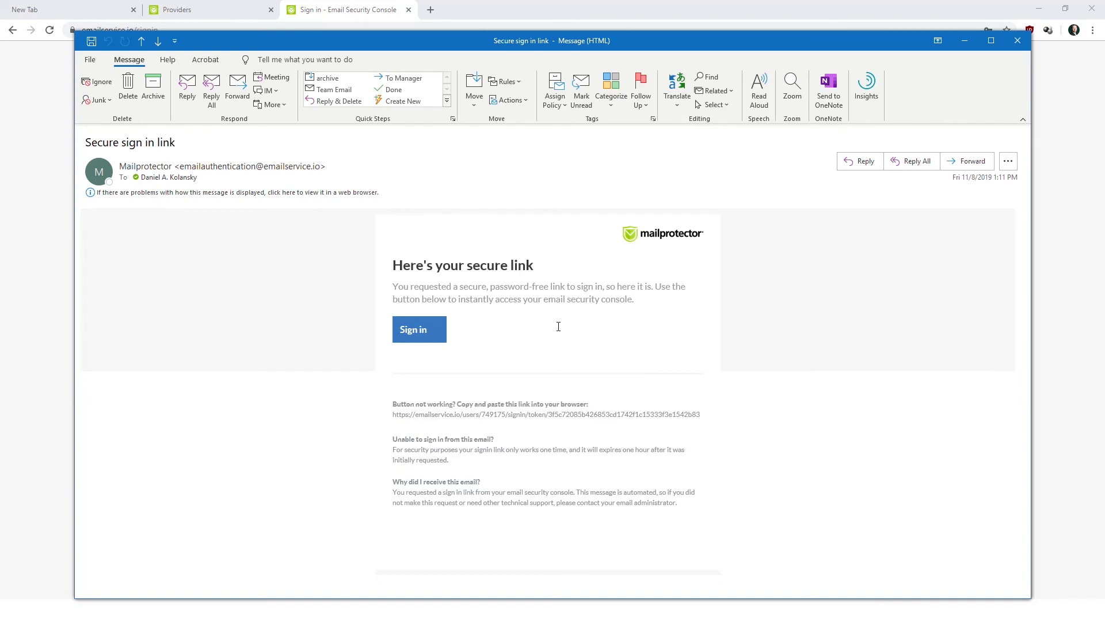
# Sign in to the console from the 'Secure sign in link' email's Sign in button.
pyautogui.click(415, 337)
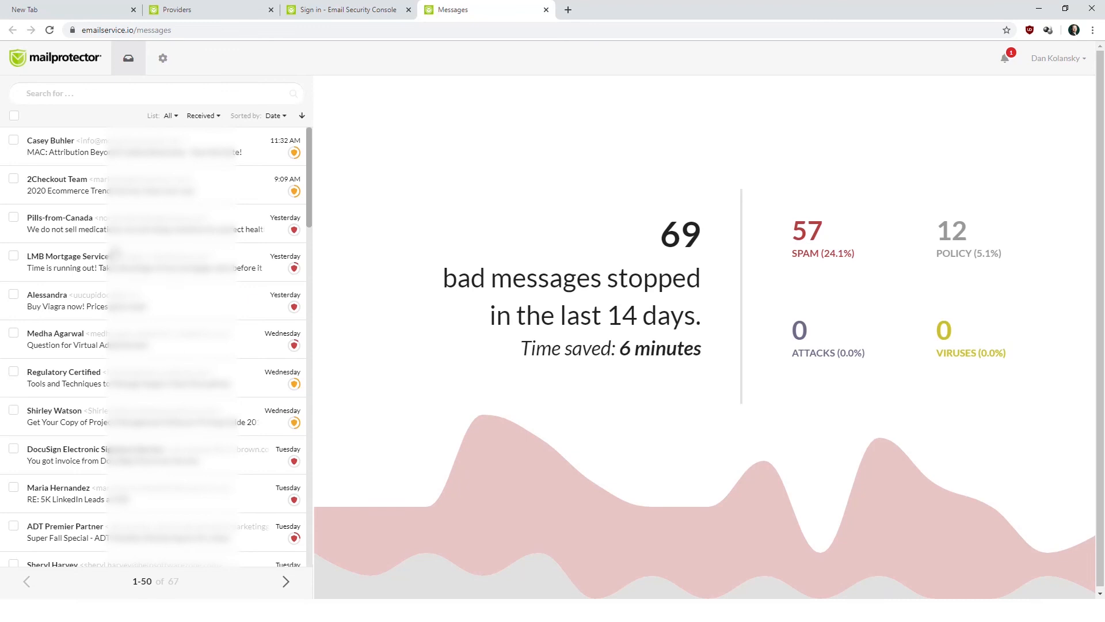
# Open Filtering settings and find the every-5-hours, 8:00 am–5:00 pm review notification schedule.
pyautogui.click(163, 62)
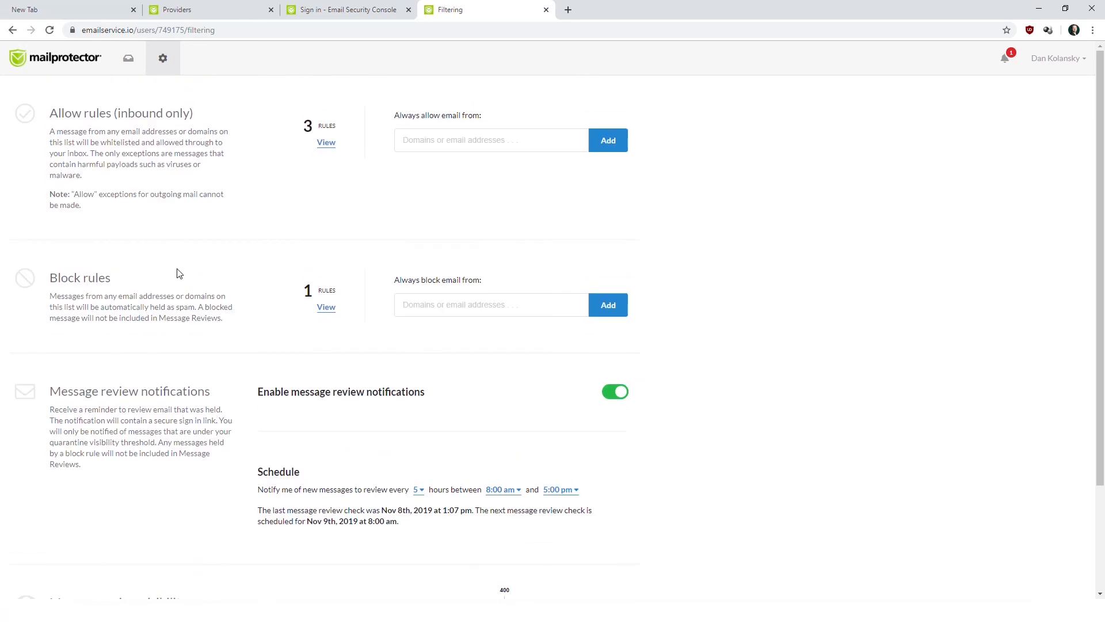
pyautogui.scroll(-2, 179, 273)
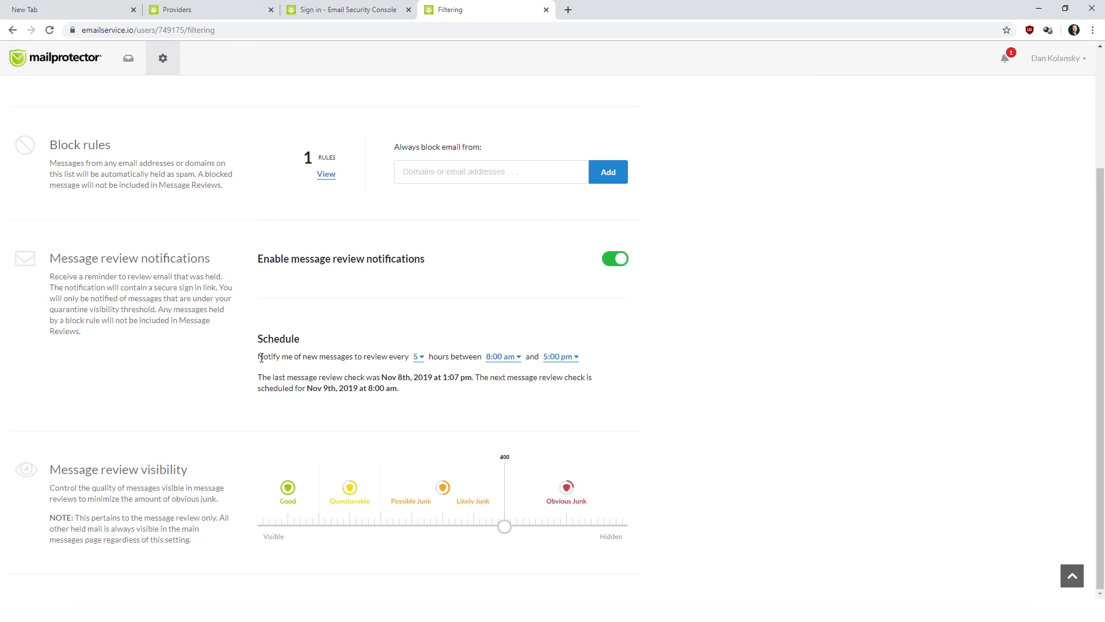
pyautogui.moveTo(258, 357); pyautogui.dragTo(381, 360)
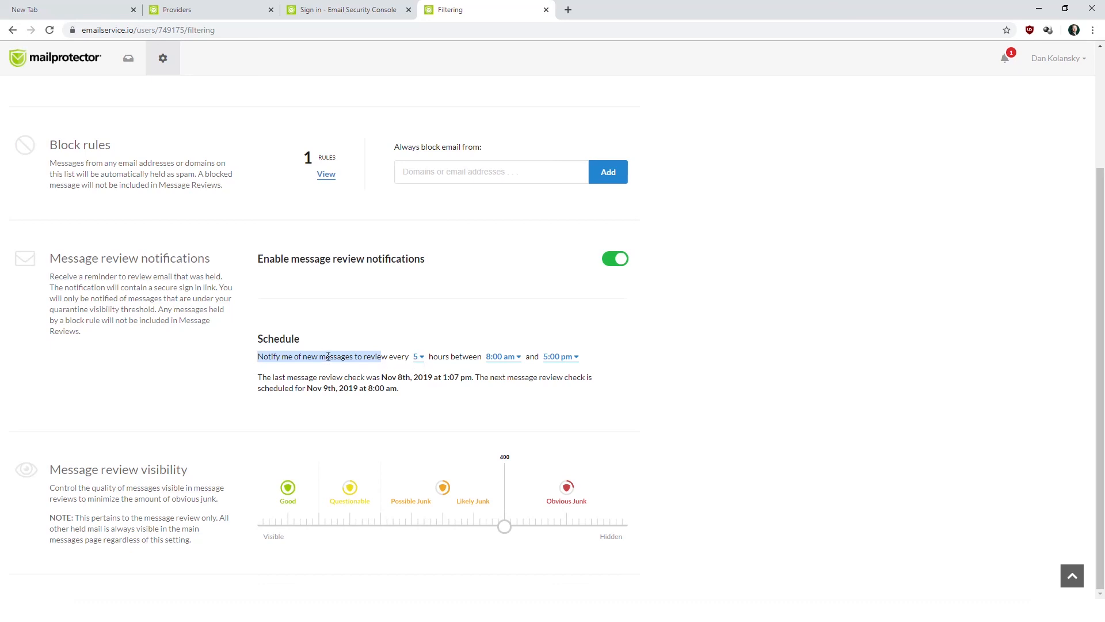
# Change the review notification interval from 5 hours to 10 hours, briefly trying 4 first.
pyautogui.click(417, 357)
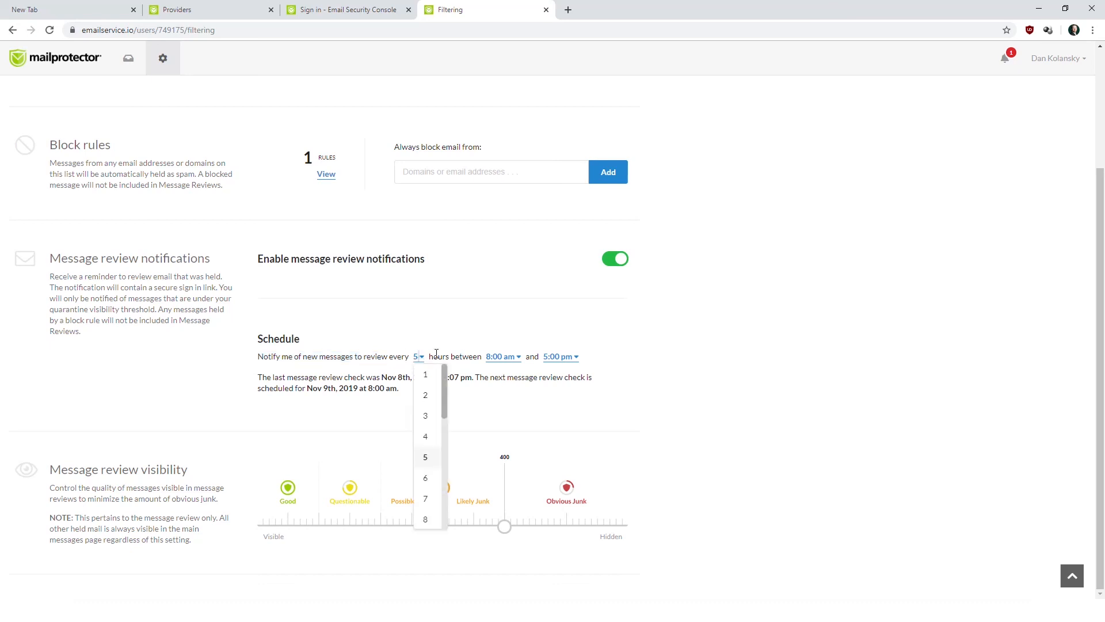
pyautogui.moveTo(444, 372); pyautogui.dragTo(445, 403)
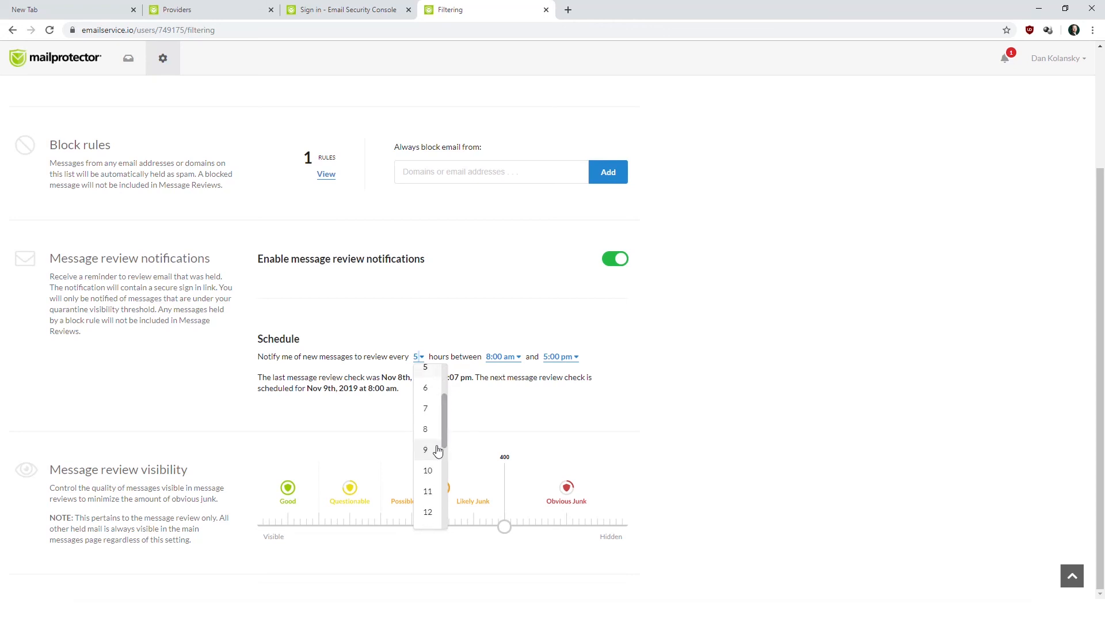
pyautogui.click(433, 473)
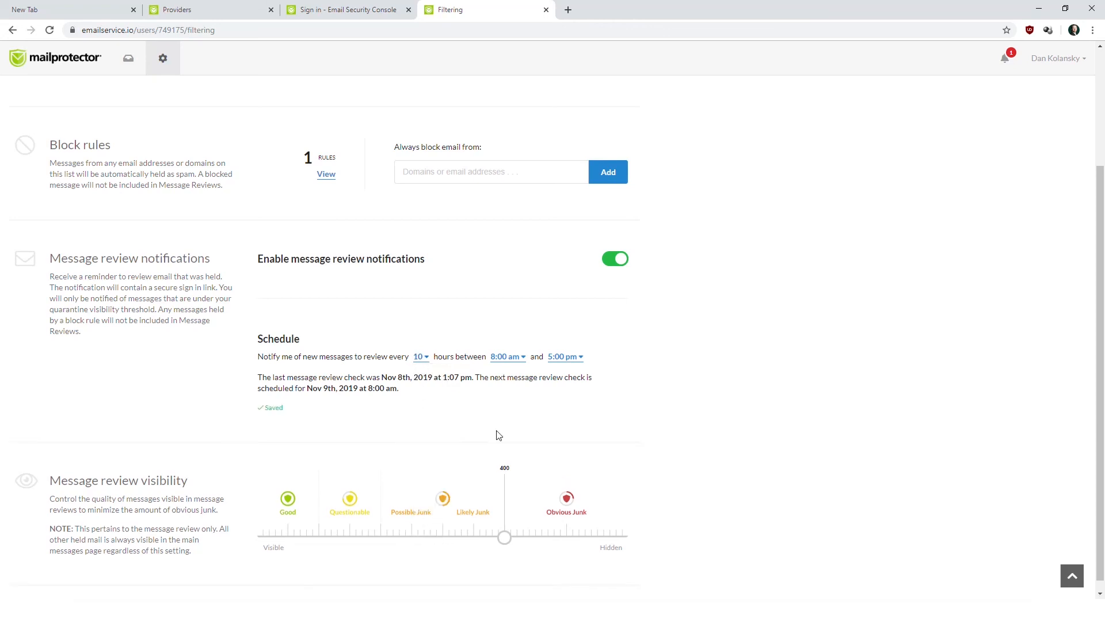
pyautogui.click(423, 358)
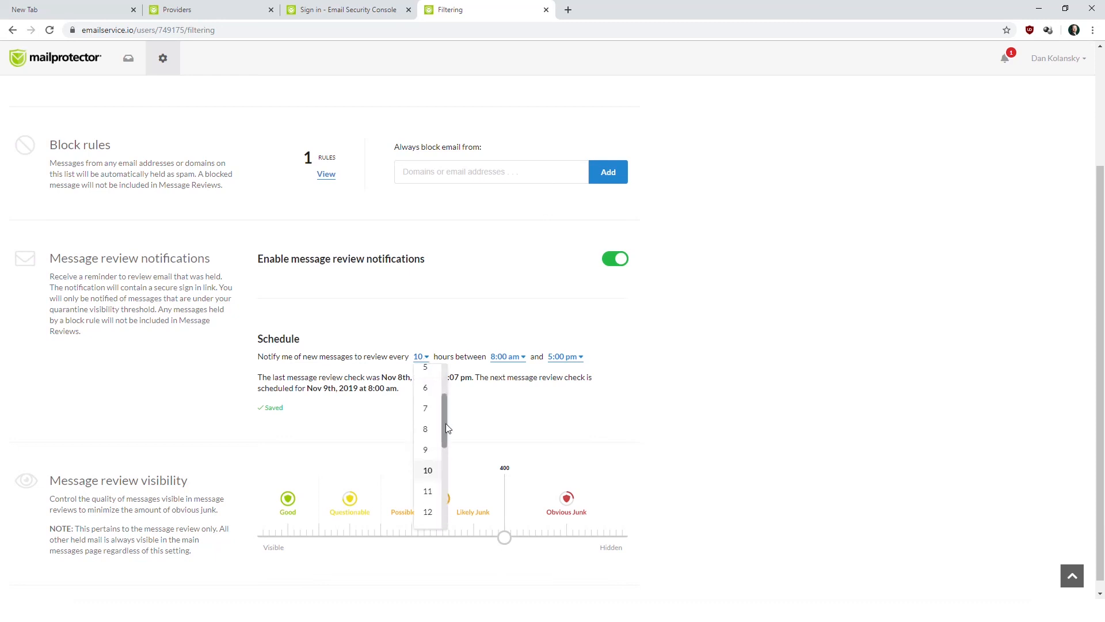
pyautogui.moveTo(448, 427); pyautogui.dragTo(448, 412)
pyautogui.click(426, 397)
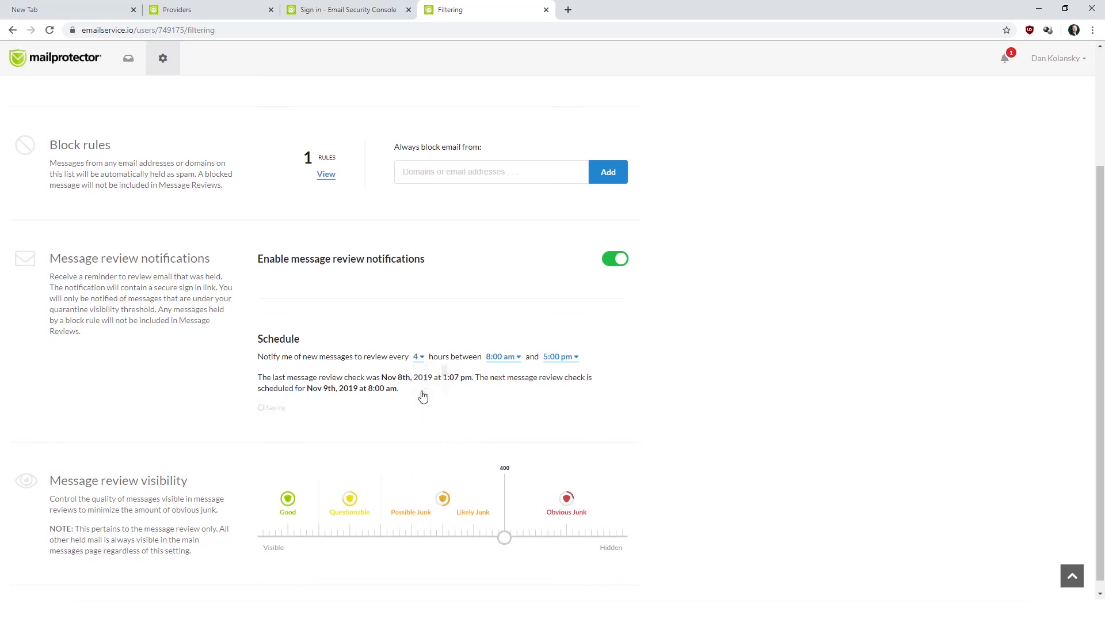
pyautogui.click(418, 357)
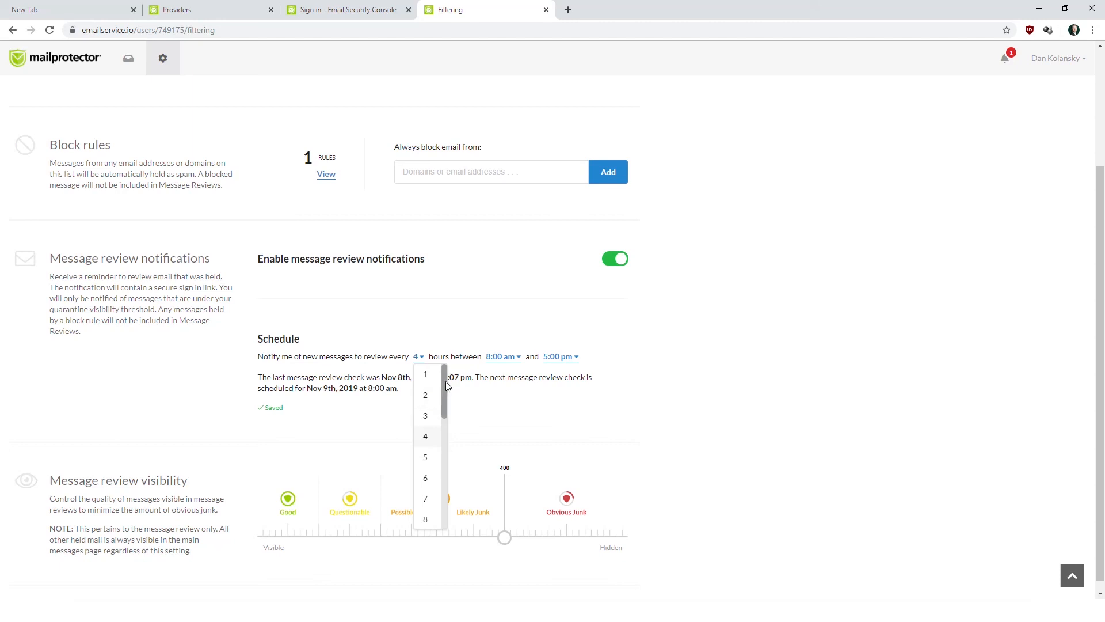
pyautogui.scroll(-2, 443, 397)
pyautogui.click(429, 480)
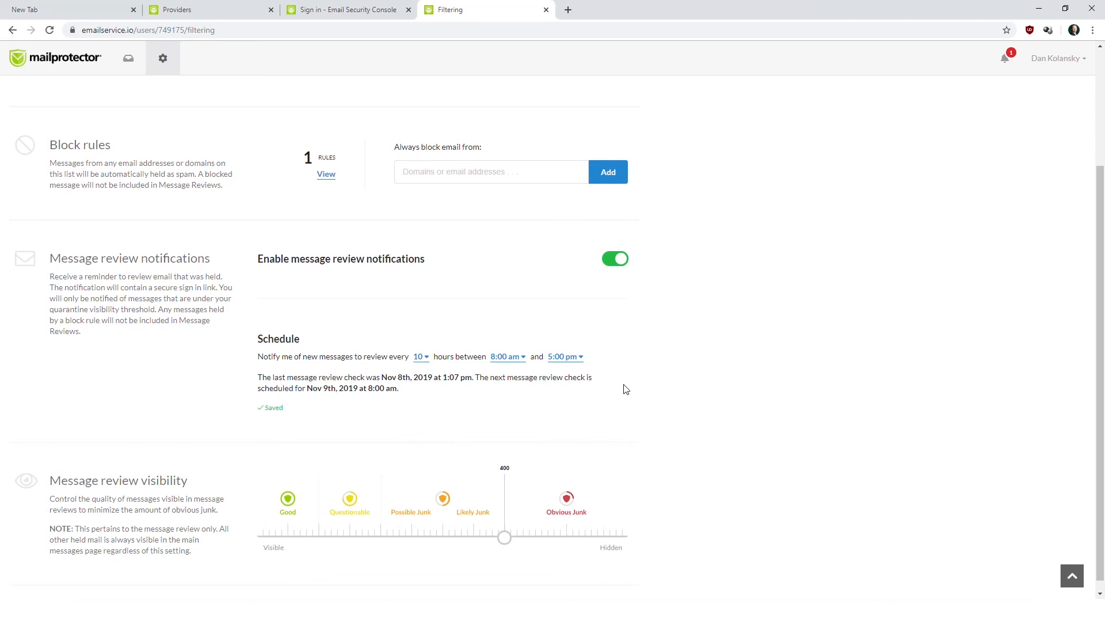
pyautogui.click(1047, 63)
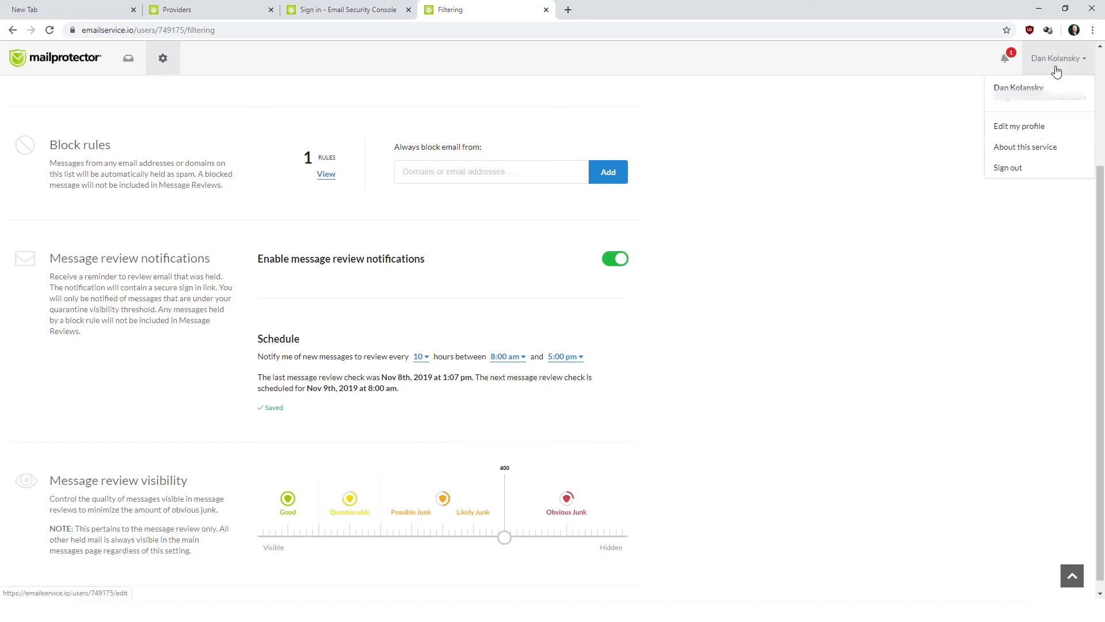
# Open Edit my profile, dismissing the saved-password suggestions in the password field.
pyautogui.click(1013, 127)
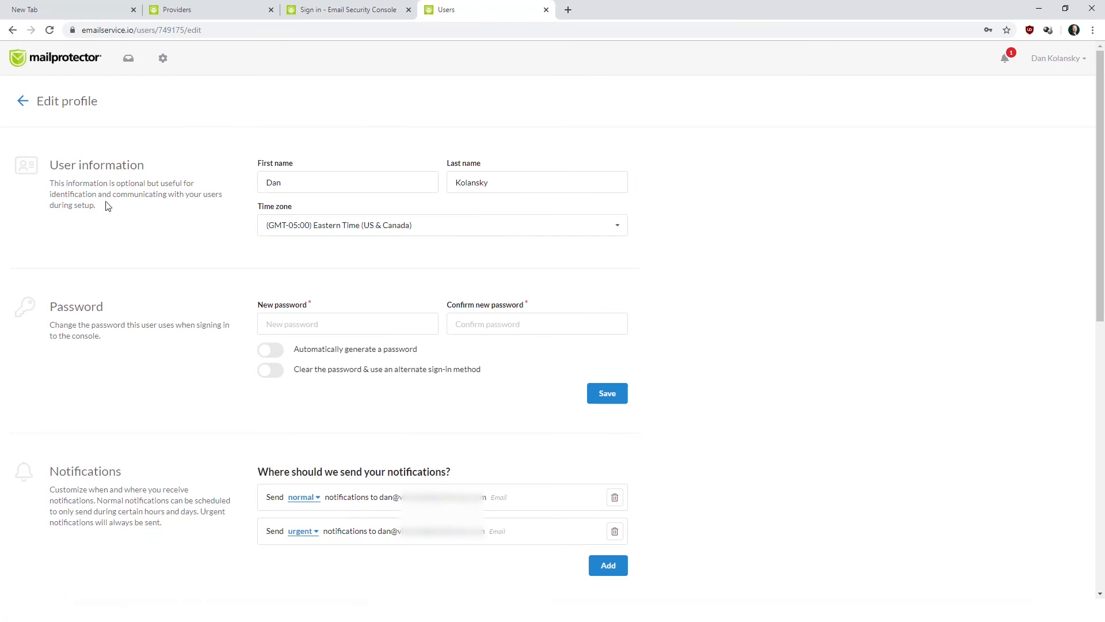
pyautogui.click(302, 324)
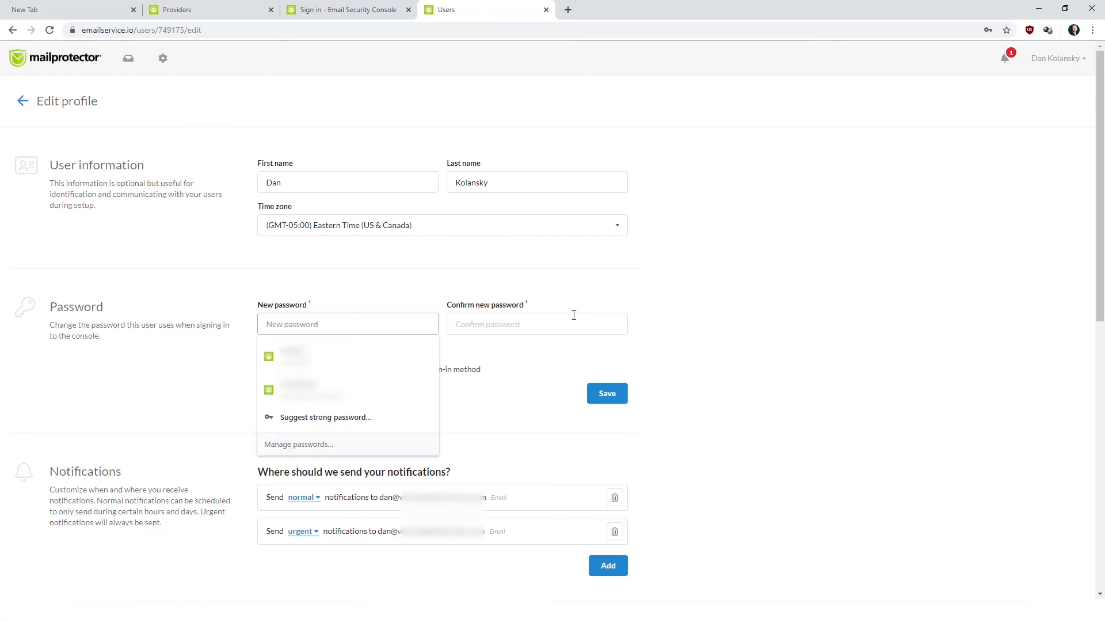
pyautogui.click(650, 298)
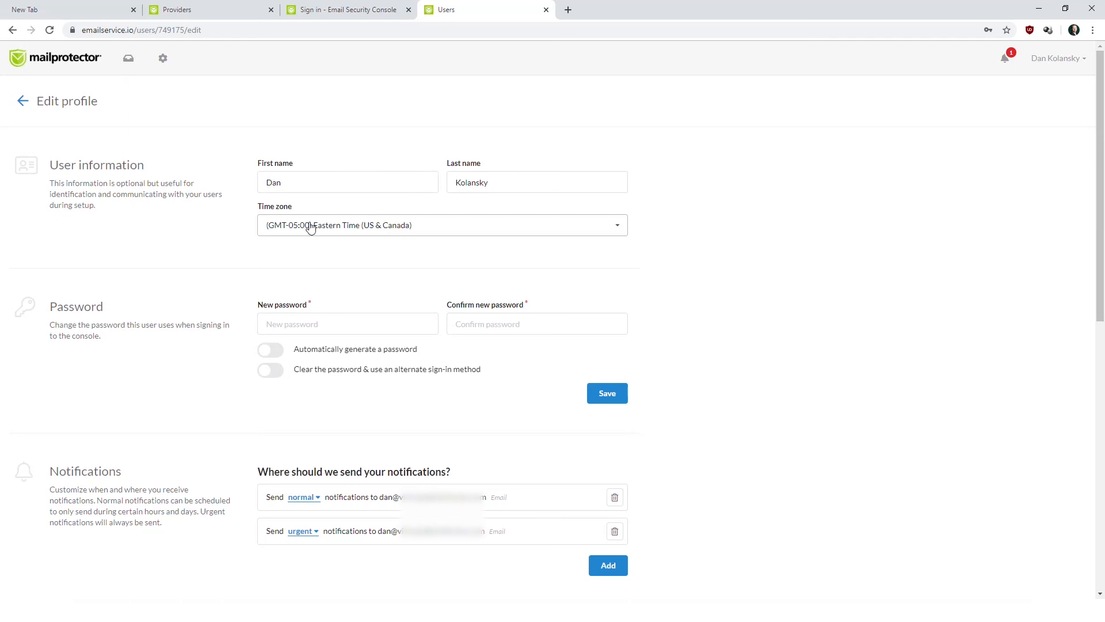
# Keep normal notifications at 'Always! 24/7/365' and return to the messages dashboard.
pyautogui.scroll(-3, 247, 362)
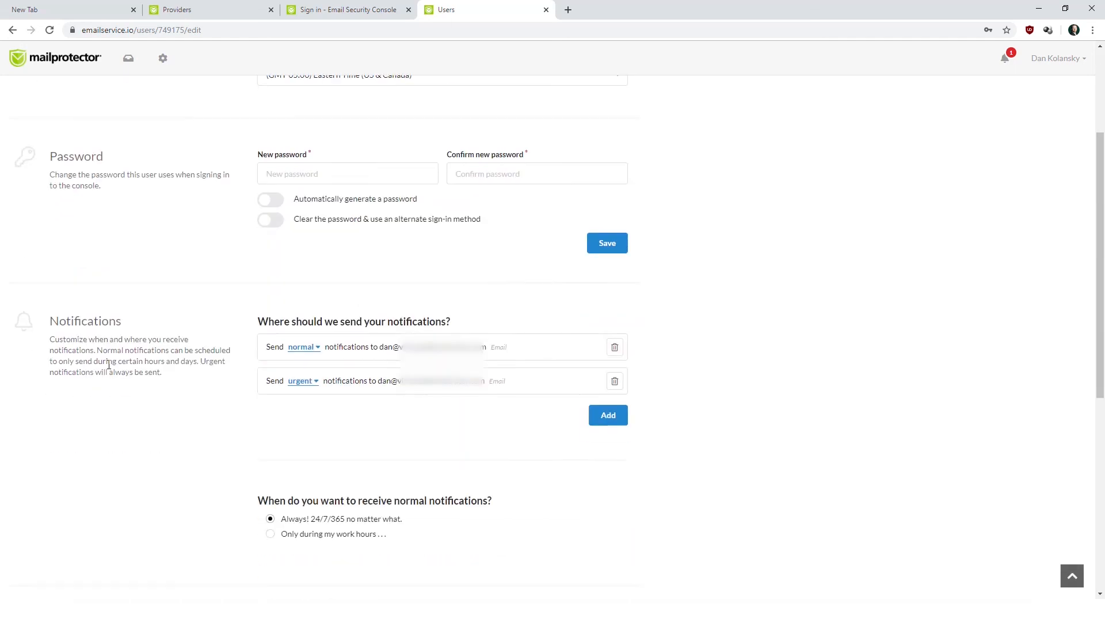
pyautogui.scroll(-2, 224, 339)
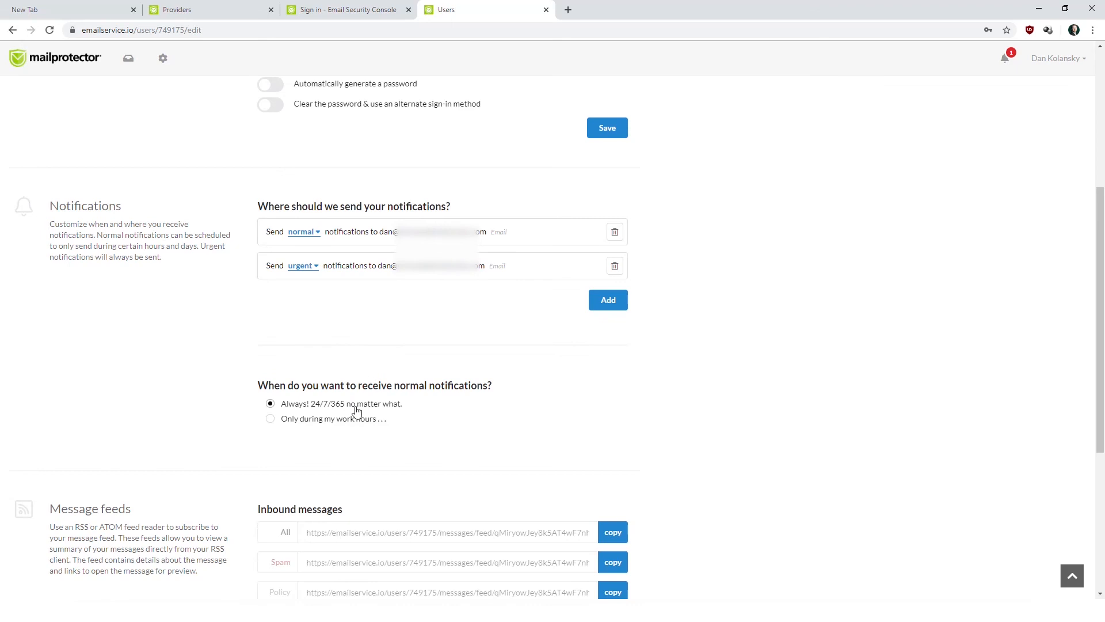
pyautogui.click(316, 420)
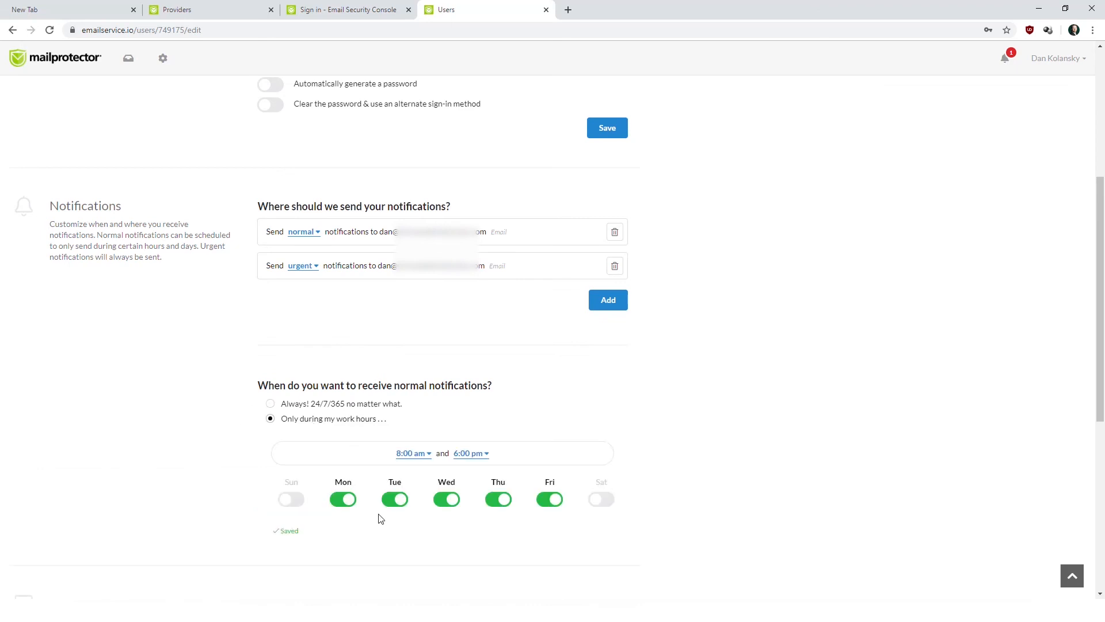
pyautogui.scroll(-2, 357, 489)
pyautogui.scroll(1, 322, 414)
pyautogui.click(296, 348)
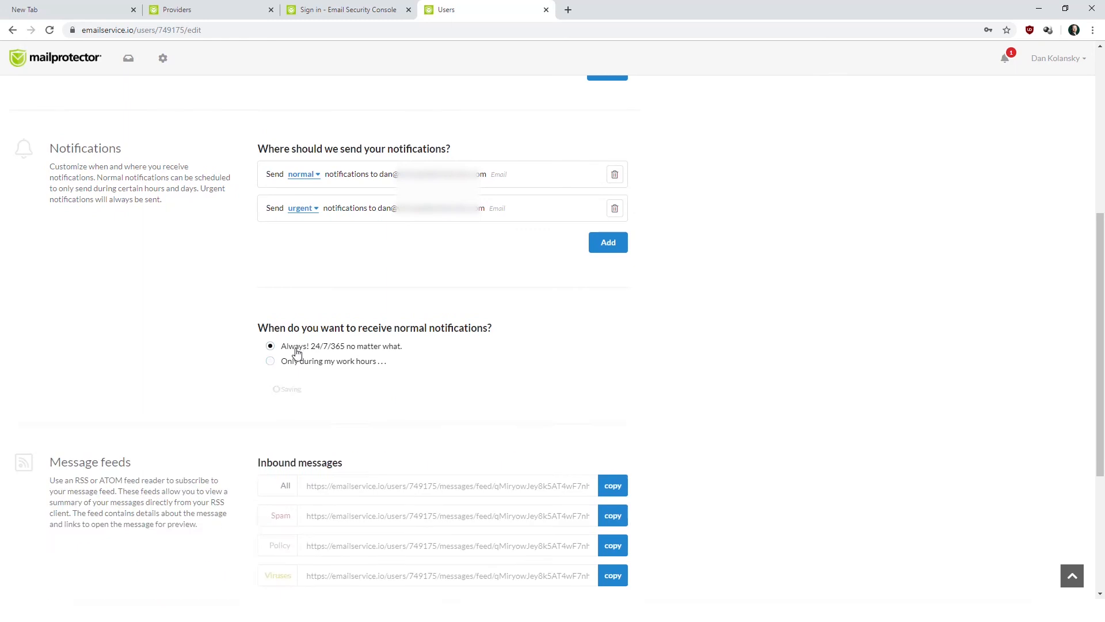
pyautogui.scroll(-3, 476, 402)
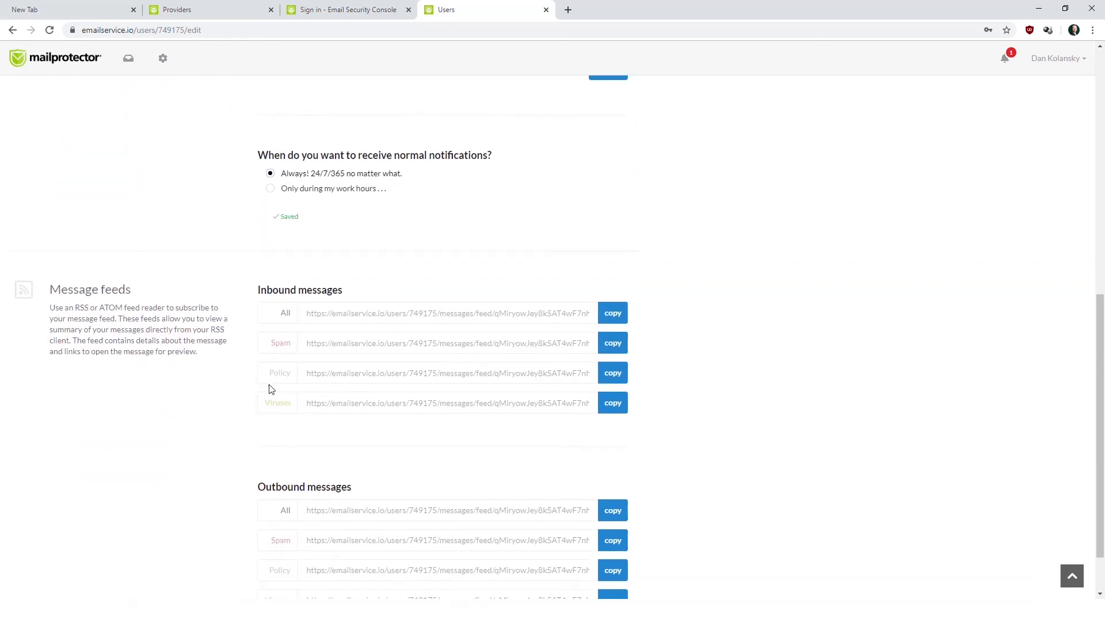
pyautogui.scroll(-2, 273, 379)
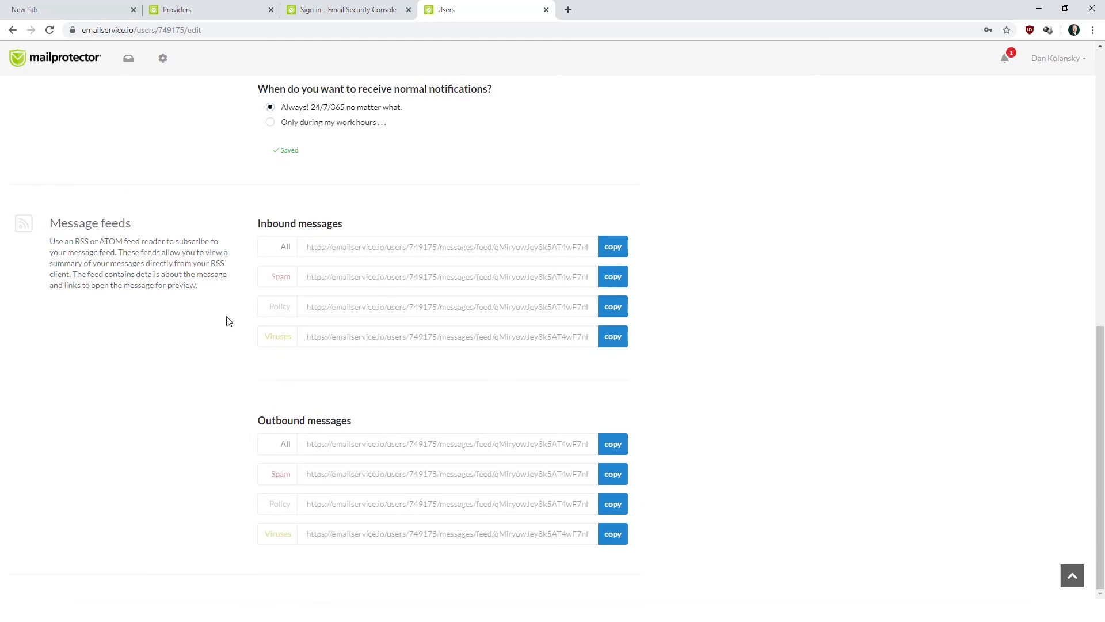
pyautogui.scroll(4, 228, 322)
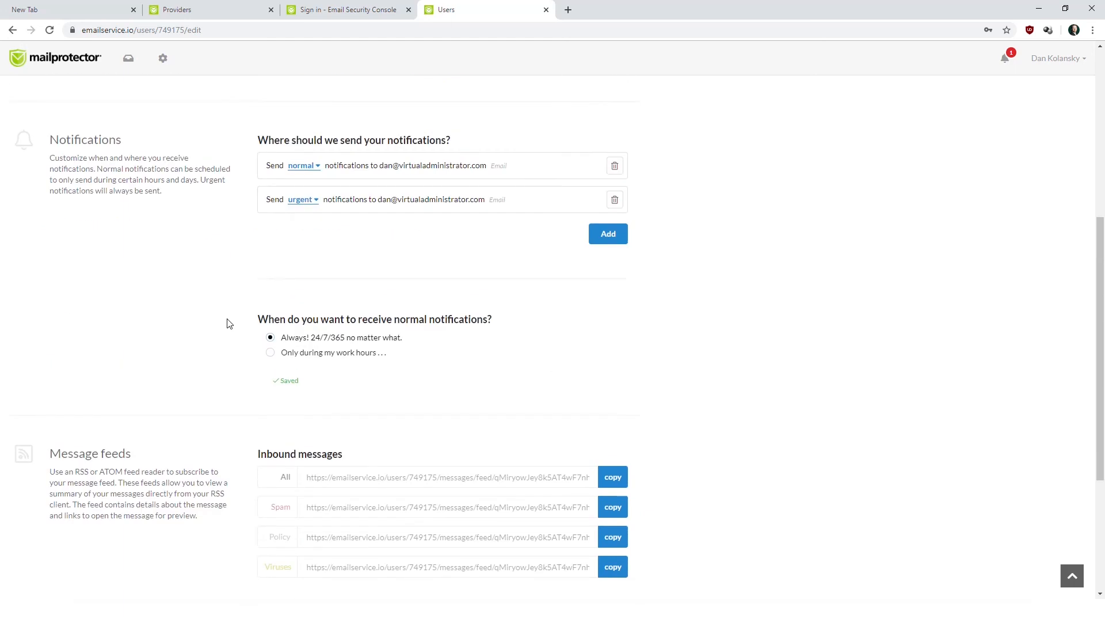
pyautogui.scroll(6, 229, 323)
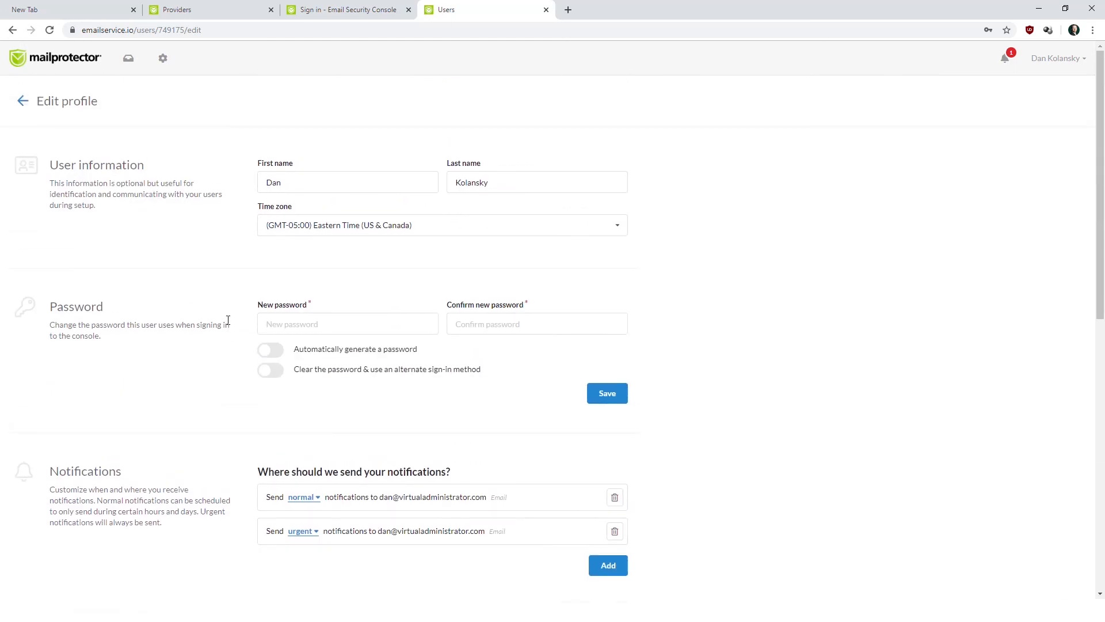
pyautogui.click(23, 101)
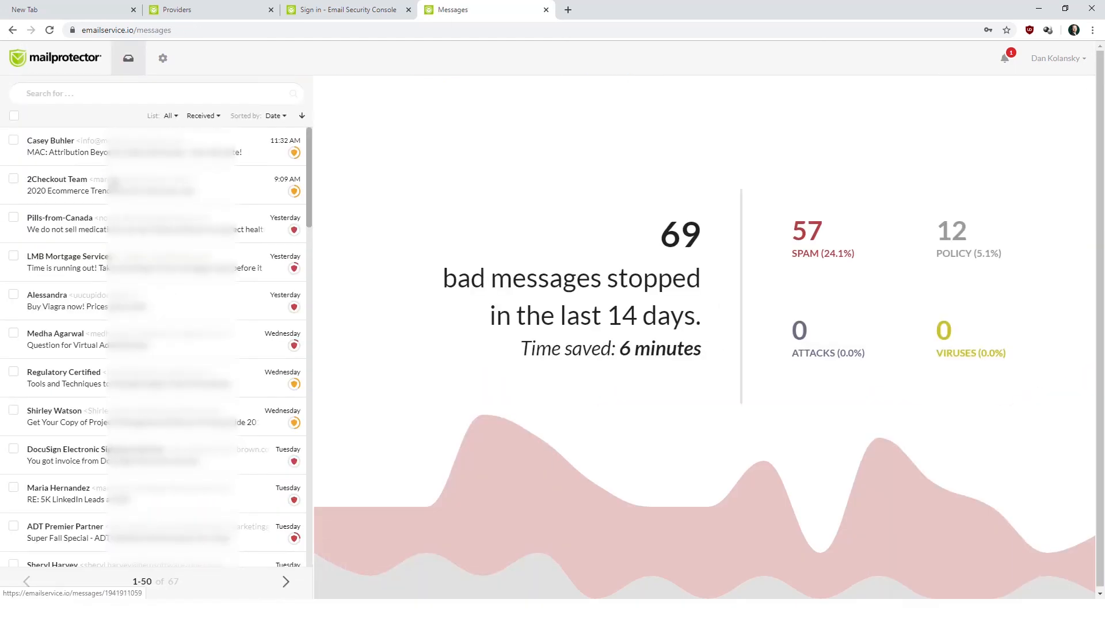